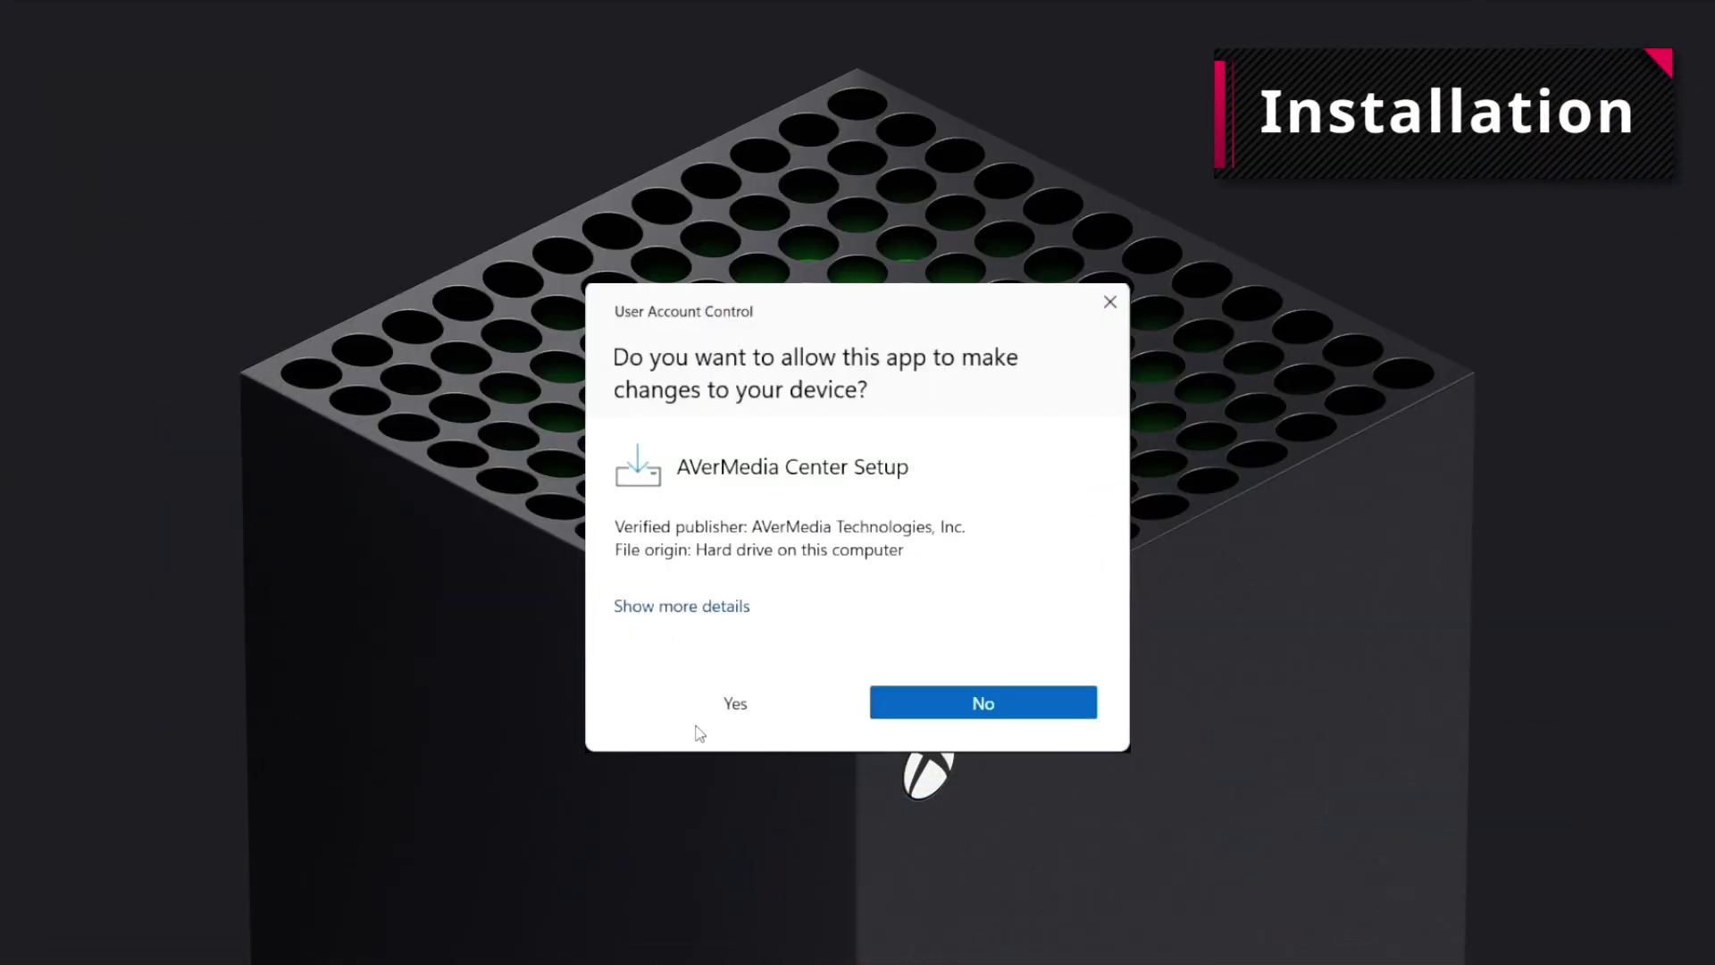
Allow the AVerMedia Center setup to run, keep English and advance past the license page.
left_click(702, 708)
left_click(881, 560)
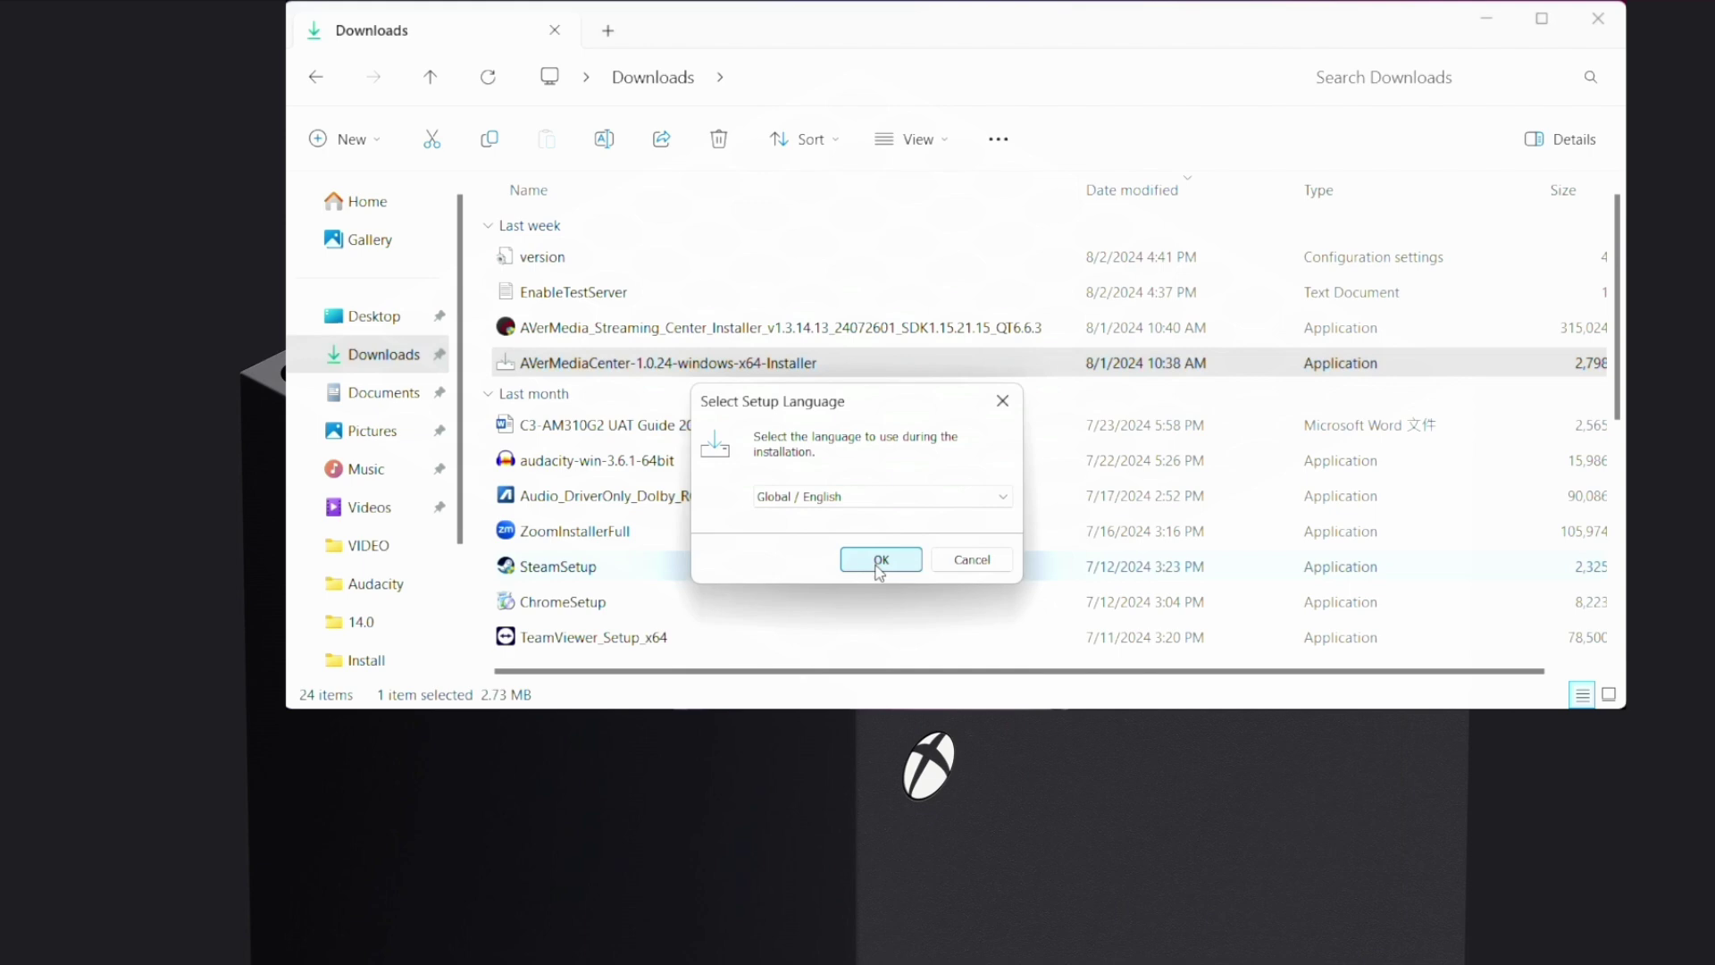
left_click(984, 687)
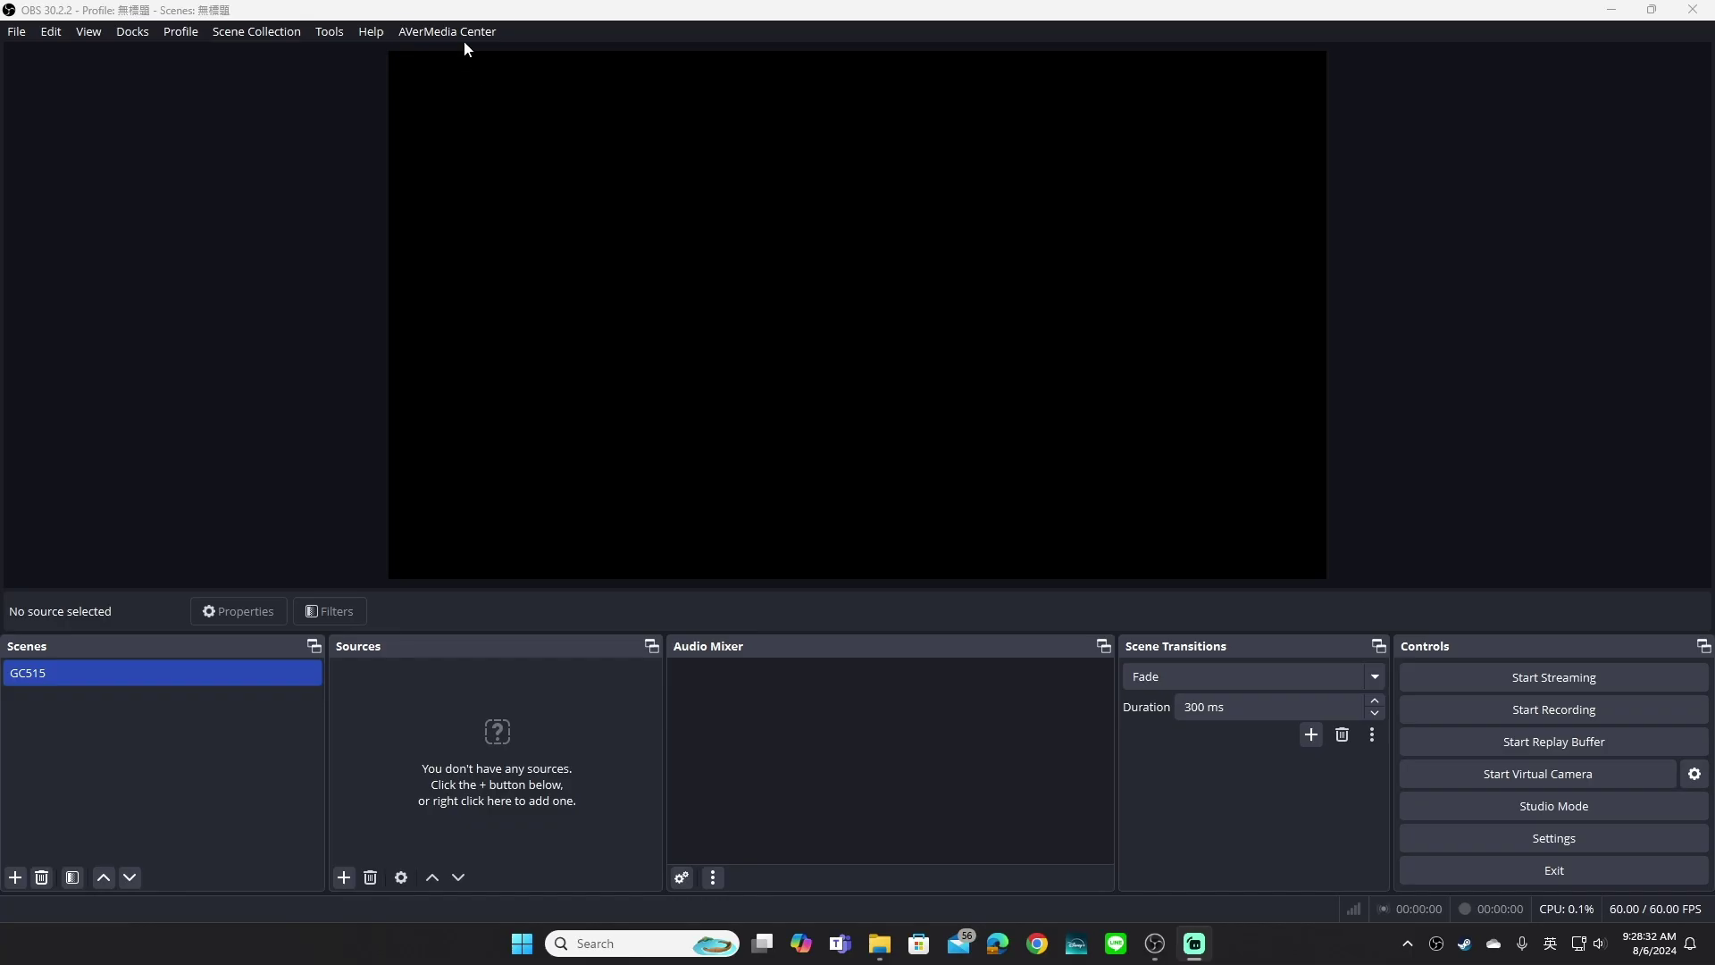
From Manage AVerMedia Center, install the GC515 Settings module update.
left_click(465, 38)
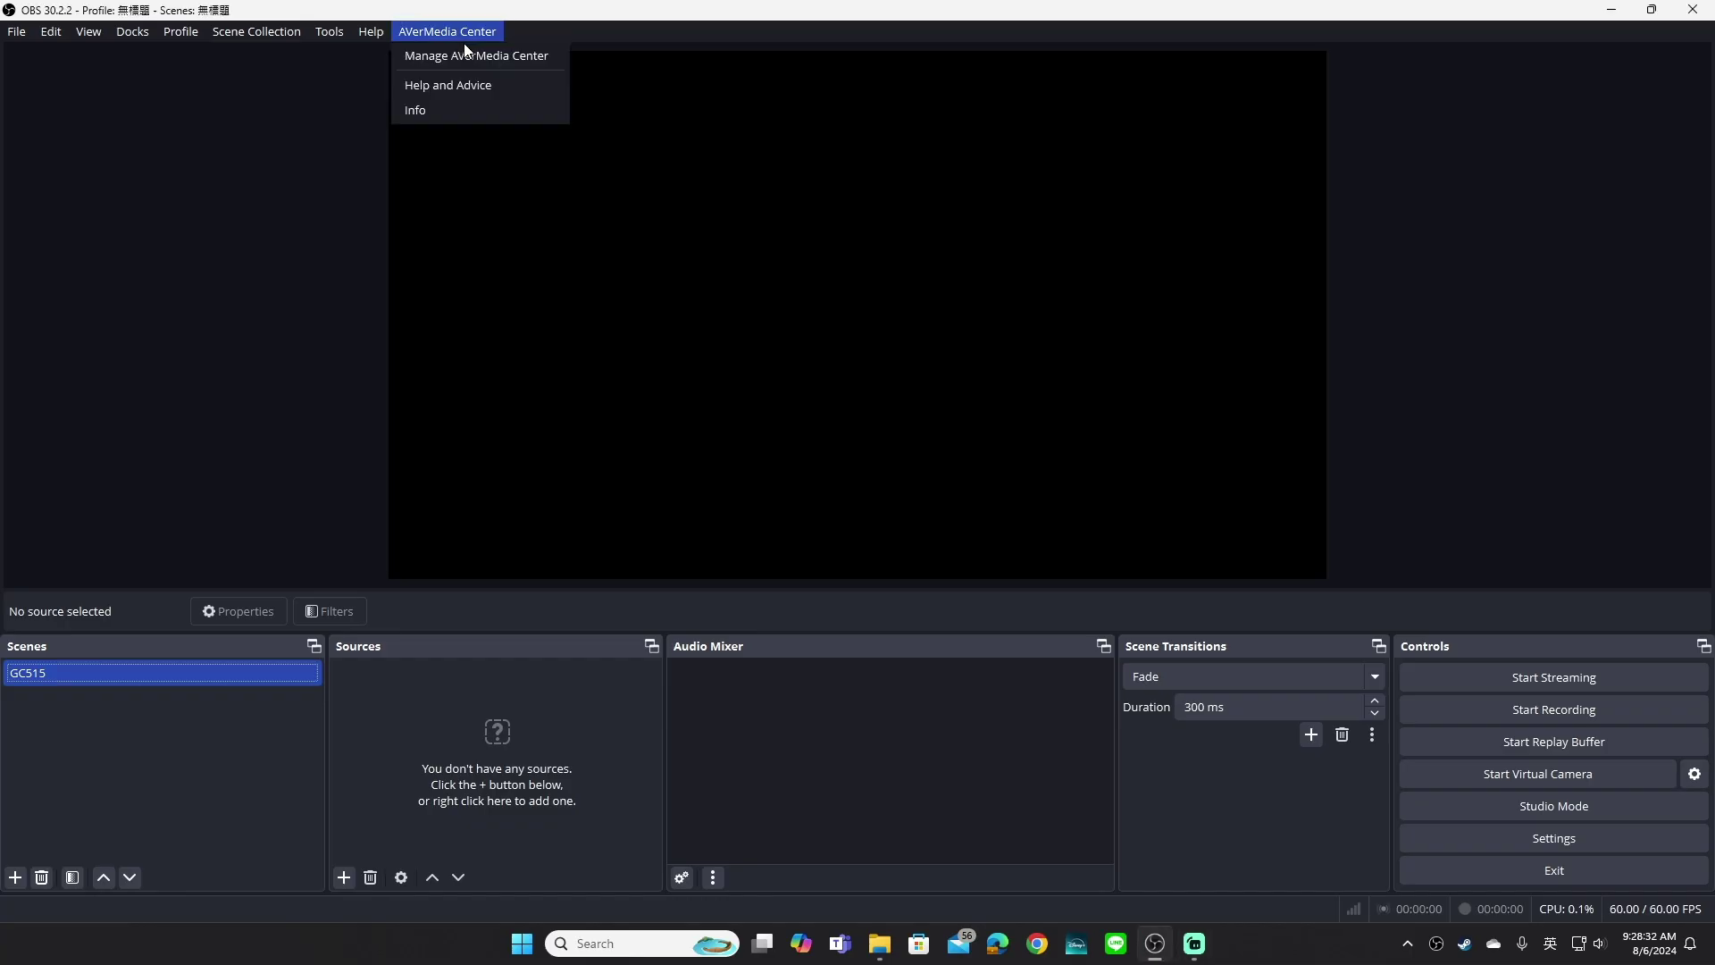
left_click(466, 55)
left_click(1008, 392)
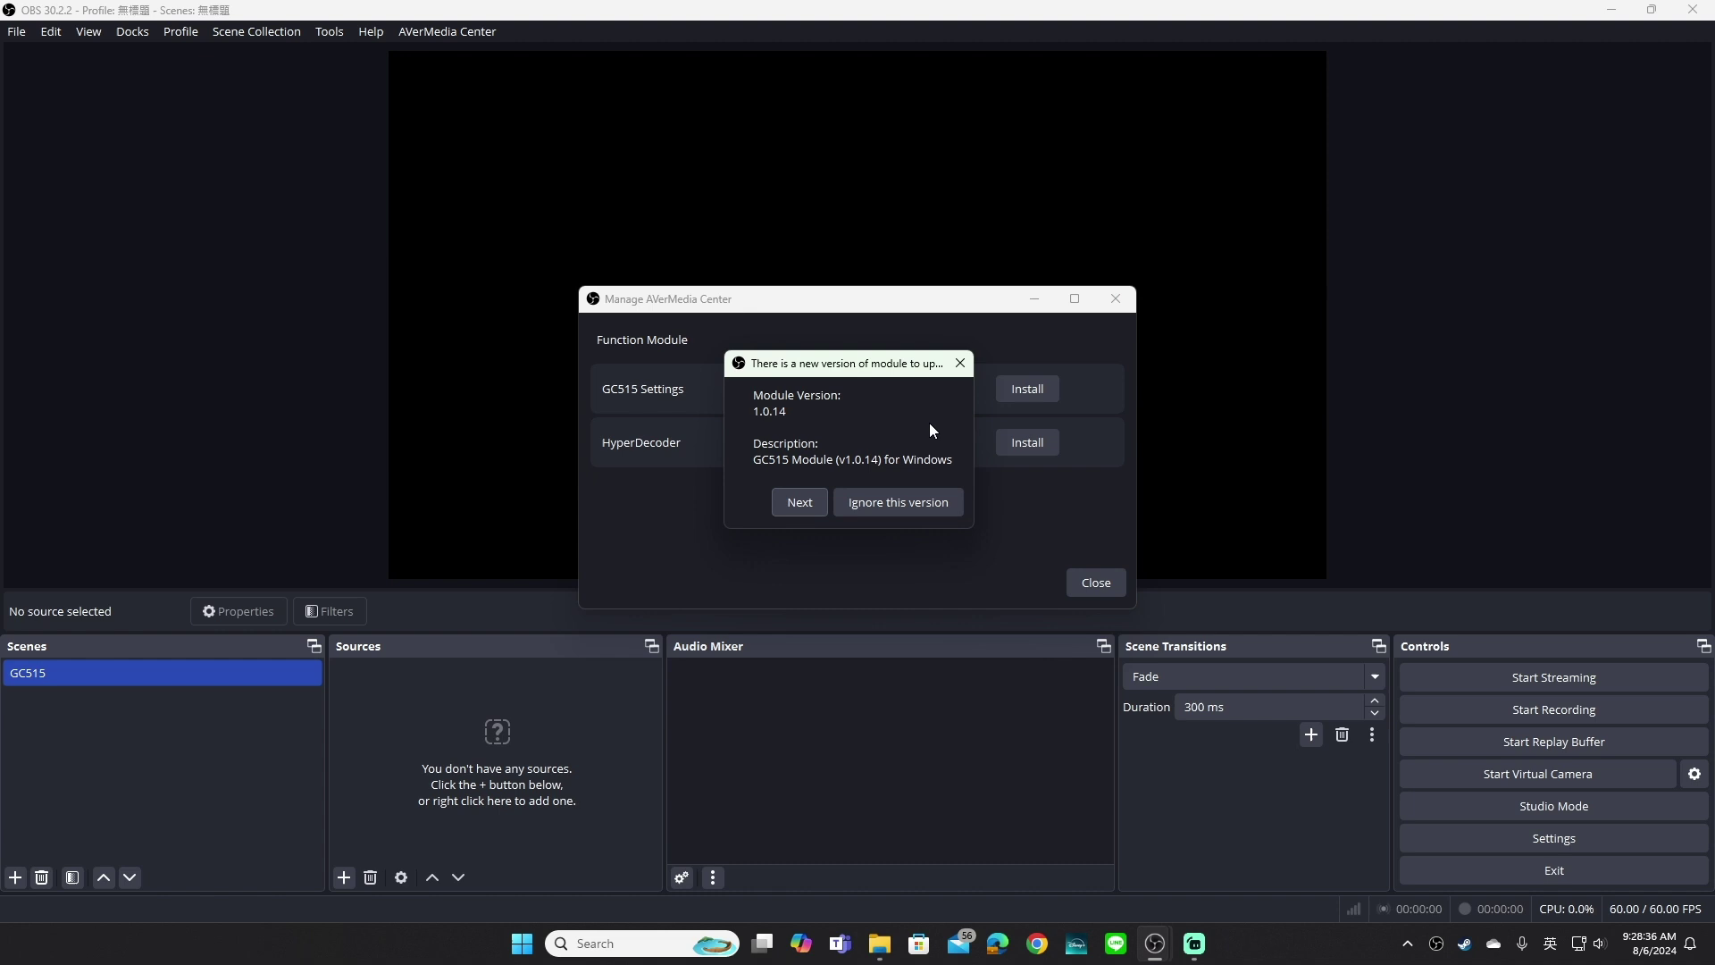
left_click(809, 505)
left_click(985, 482)
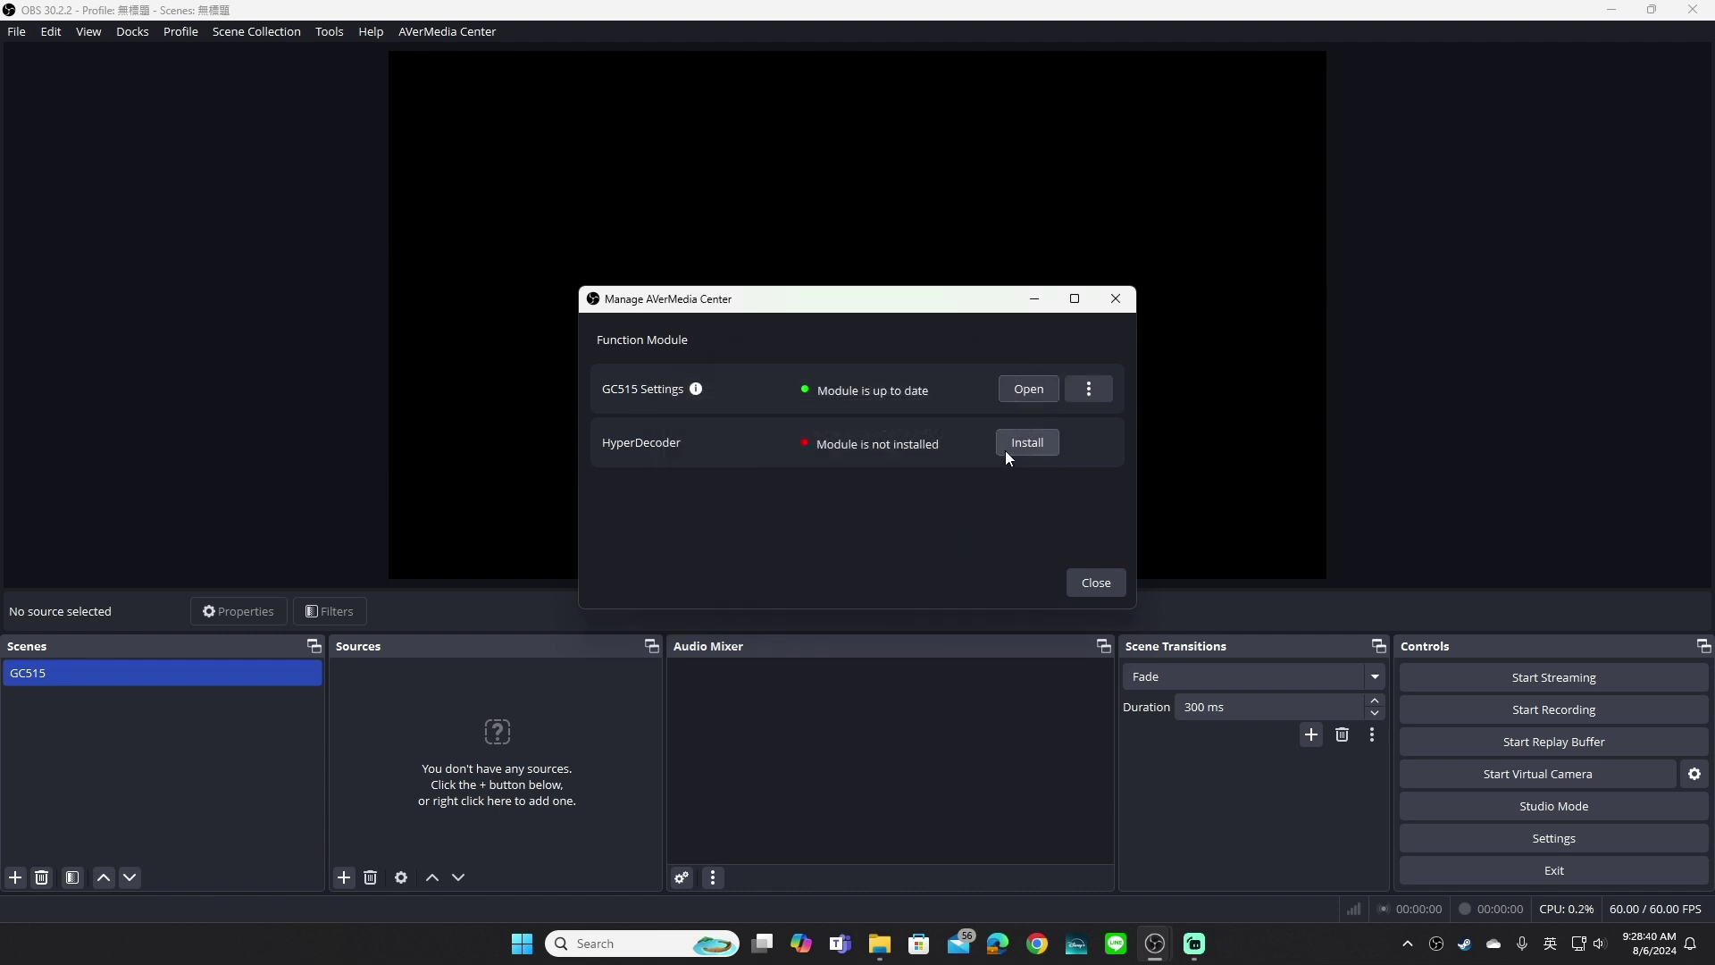
Install the AVerMedia HyperDecoder module, running its English setup.
left_click(1012, 441)
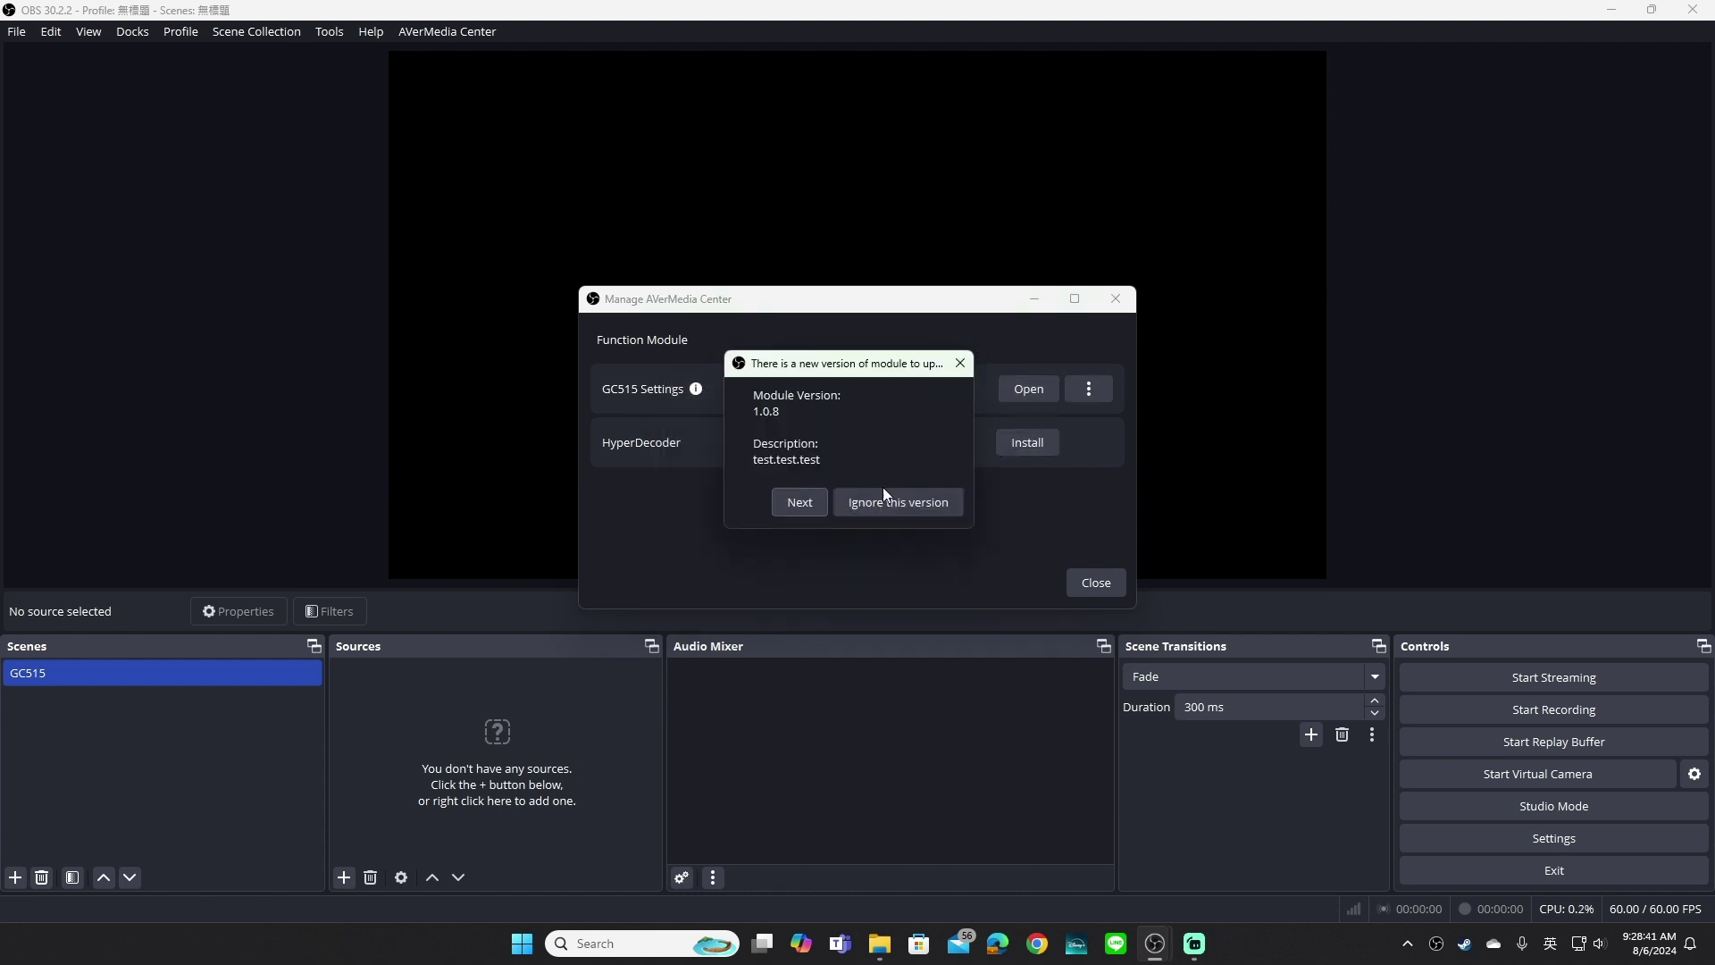
left_click(807, 503)
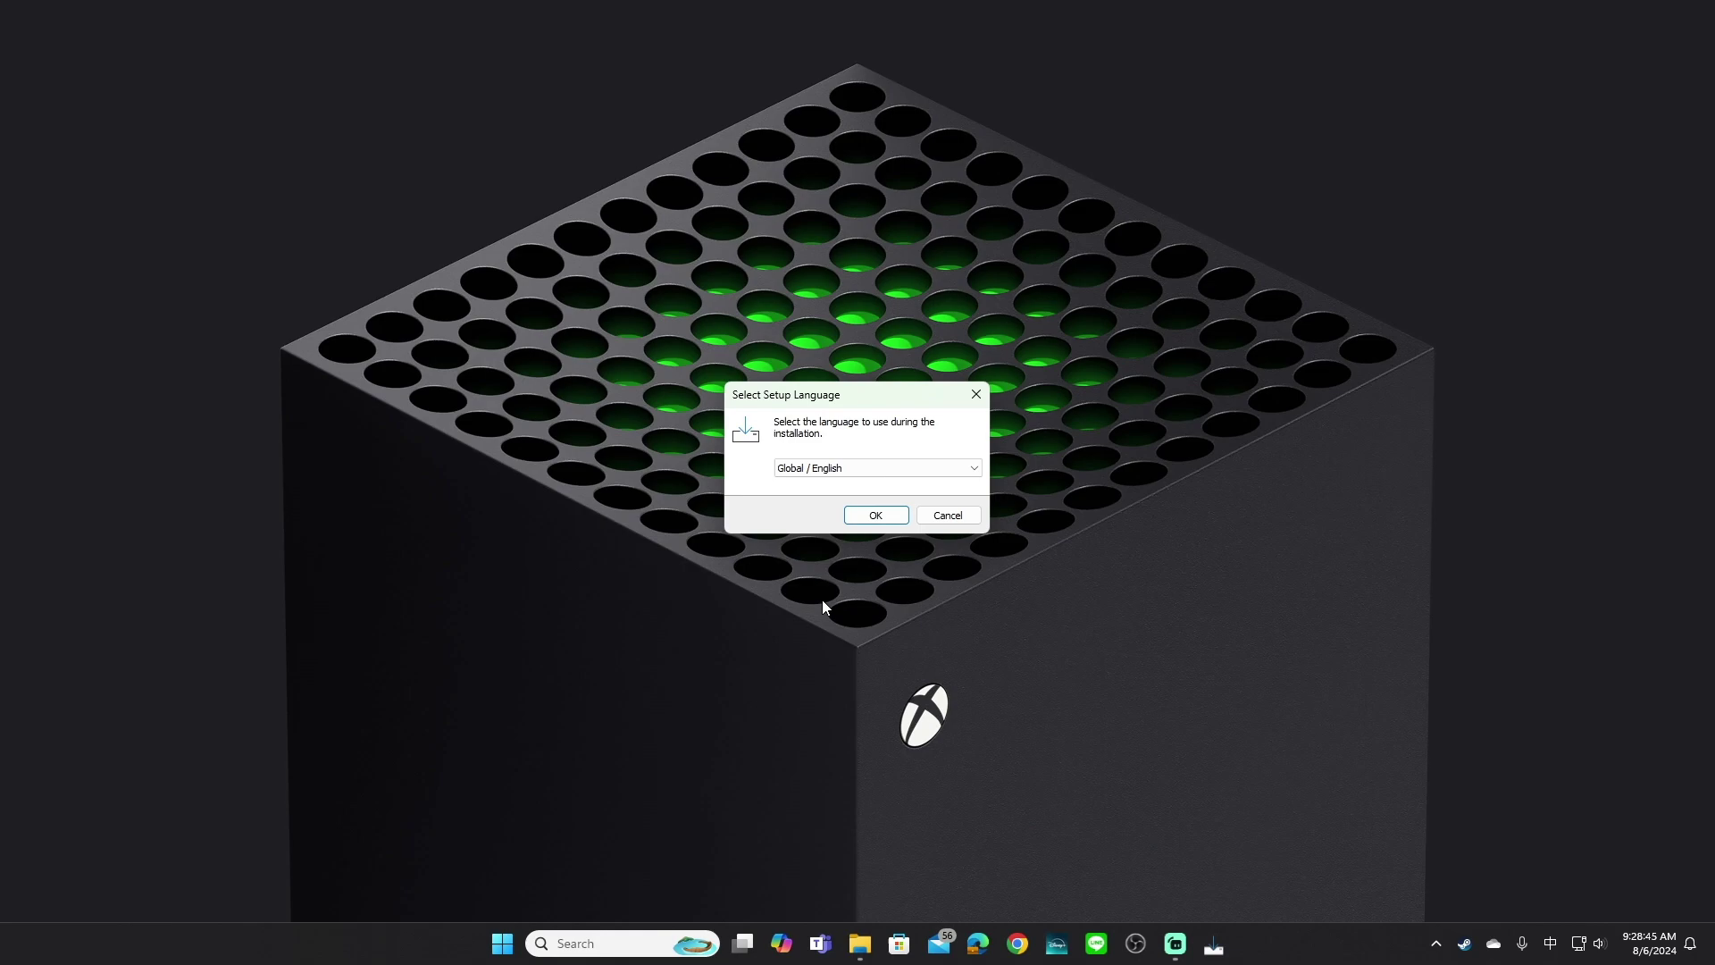
left_click(874, 514)
left_click(959, 612)
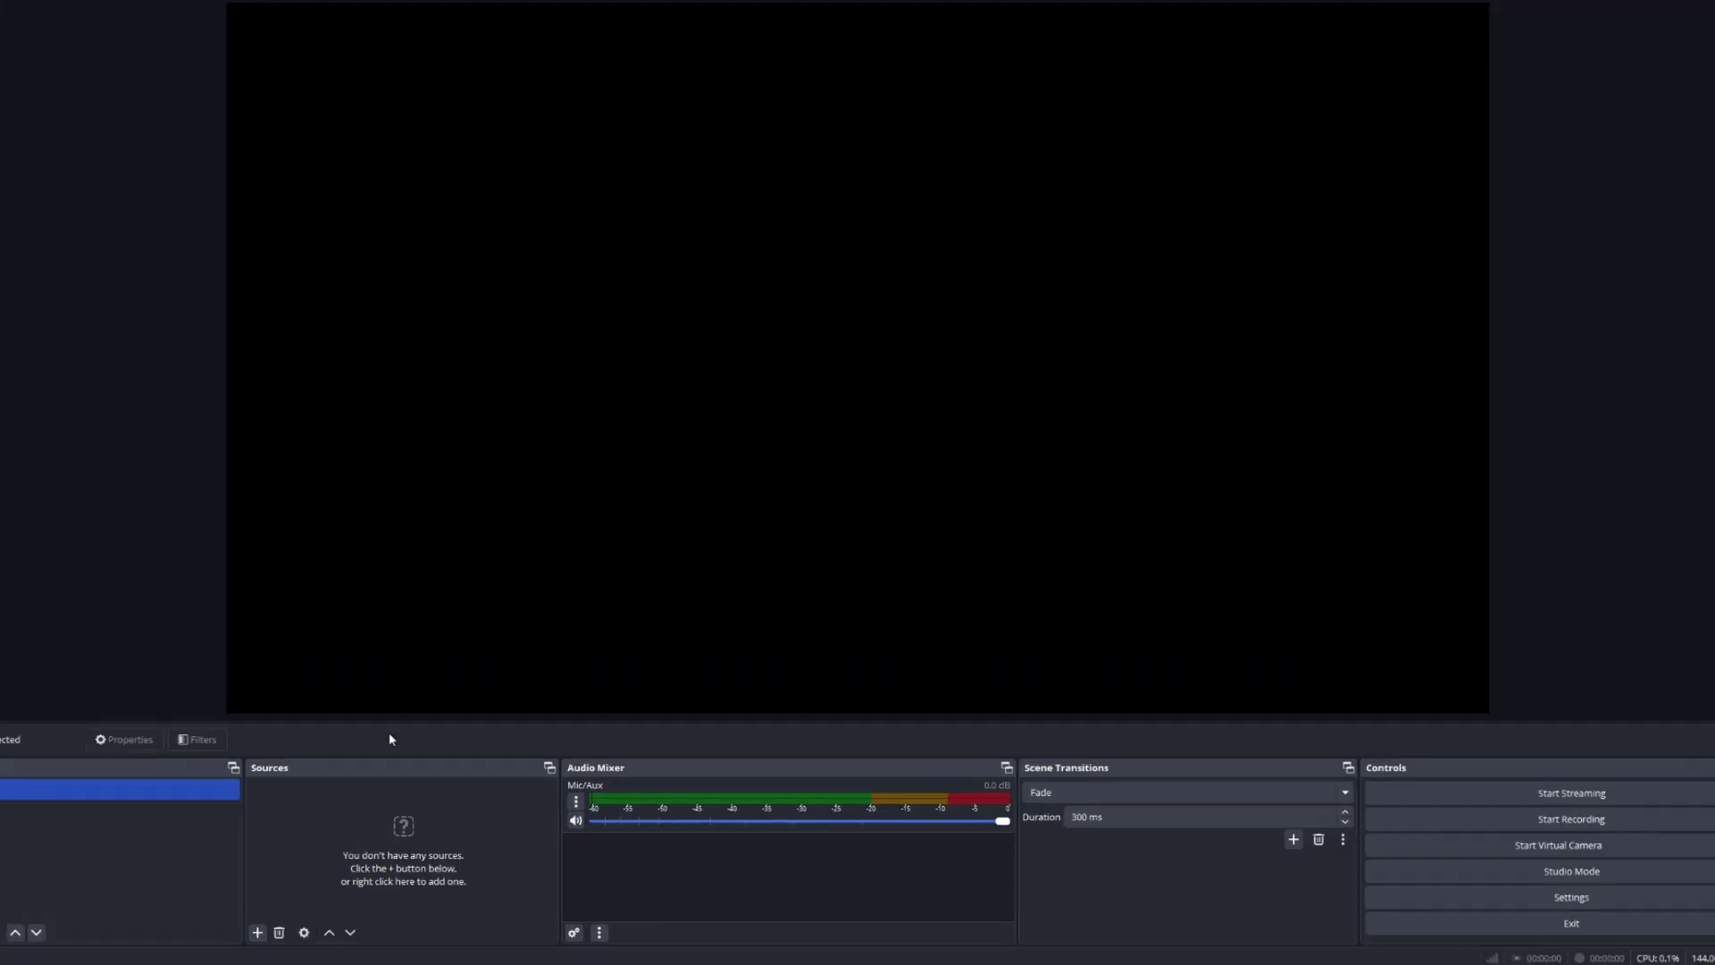
Add an AVerMedia HyperDecoder source capturing the GC515 X'tra Go with default properties.
left_click(259, 933)
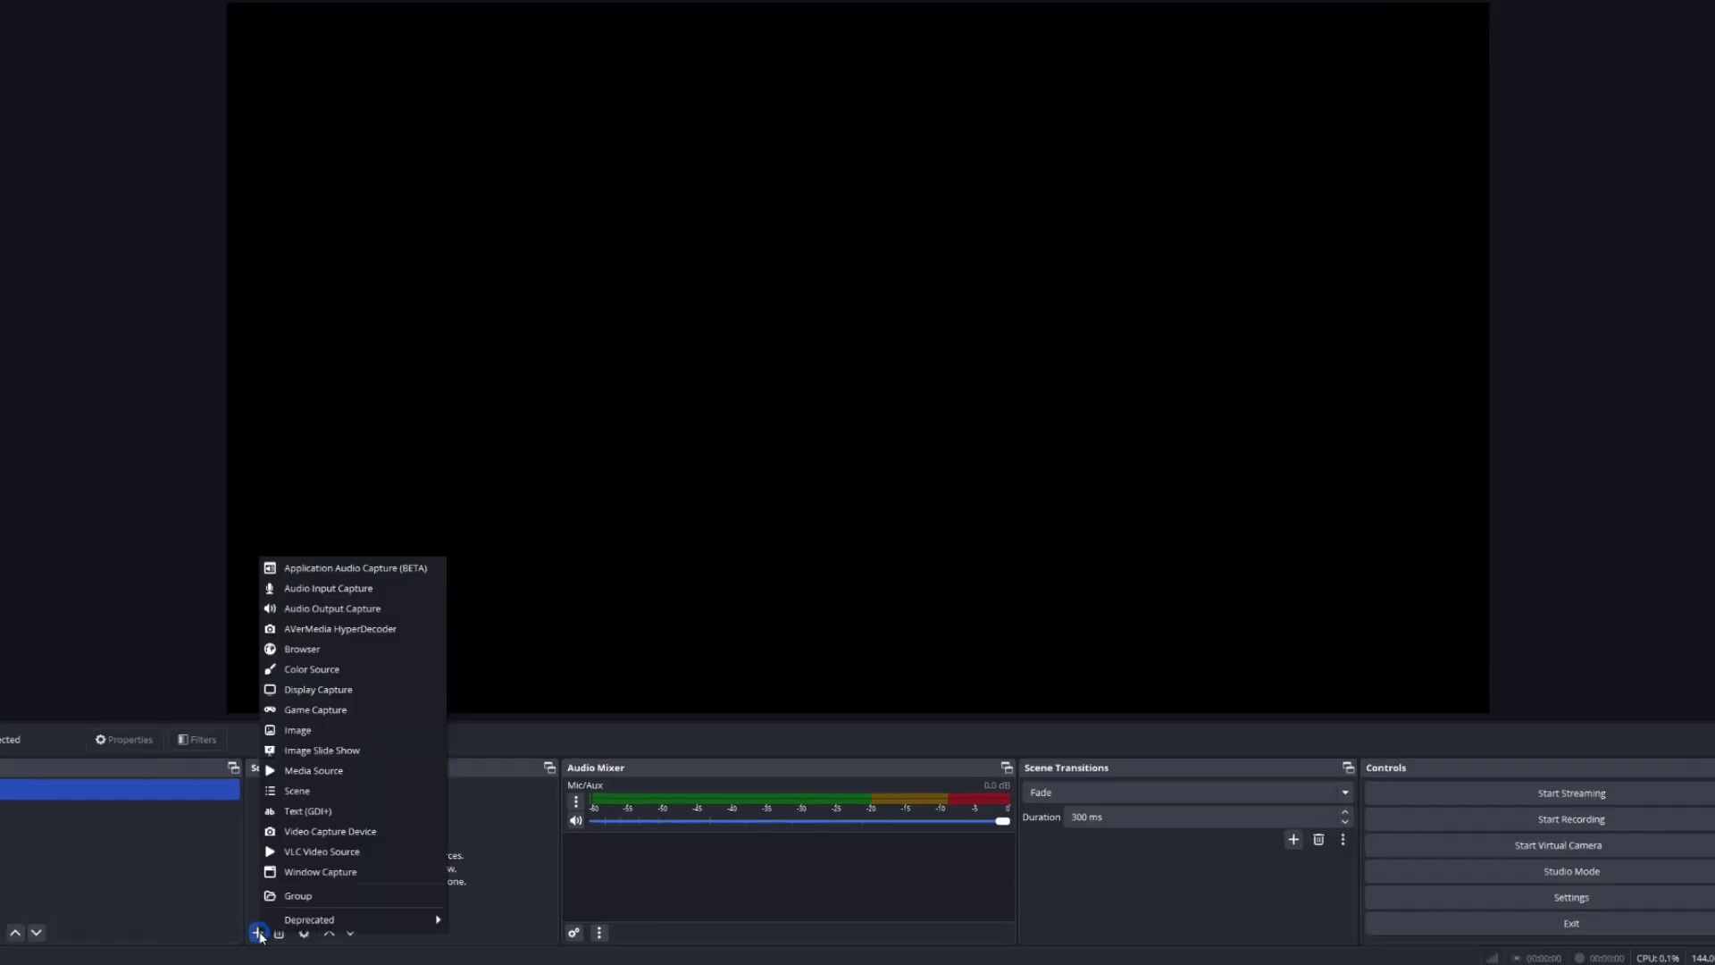
left_click(338, 628)
left_click(887, 558)
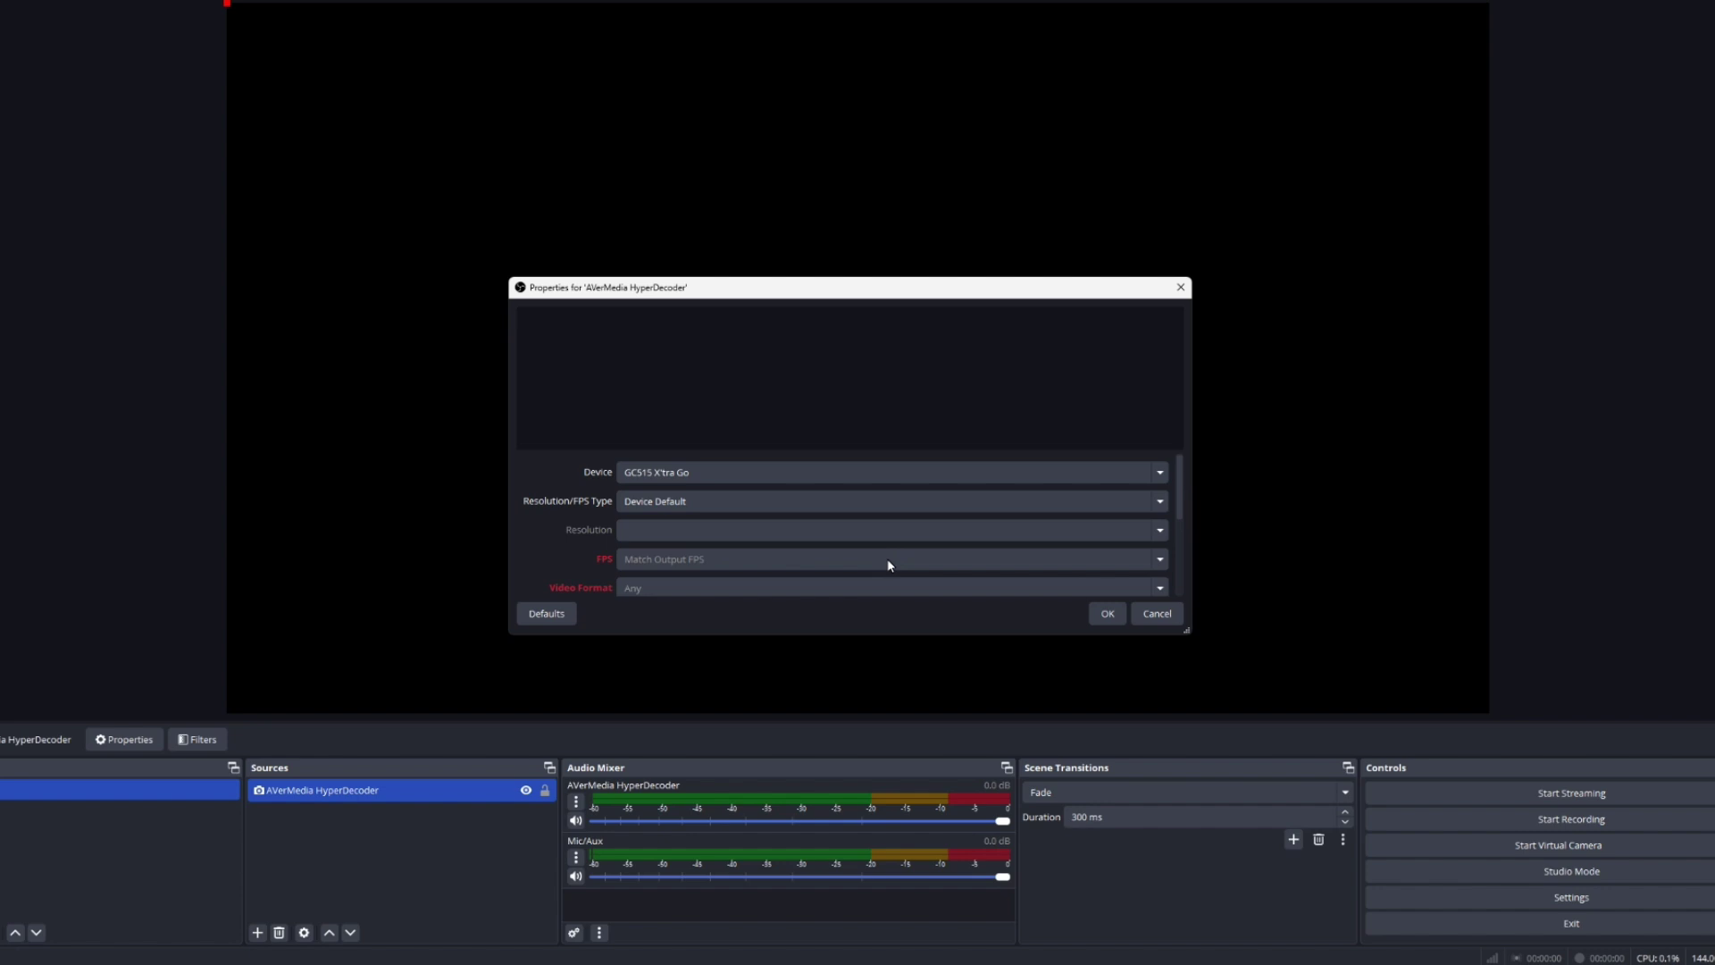
left_click(1106, 615)
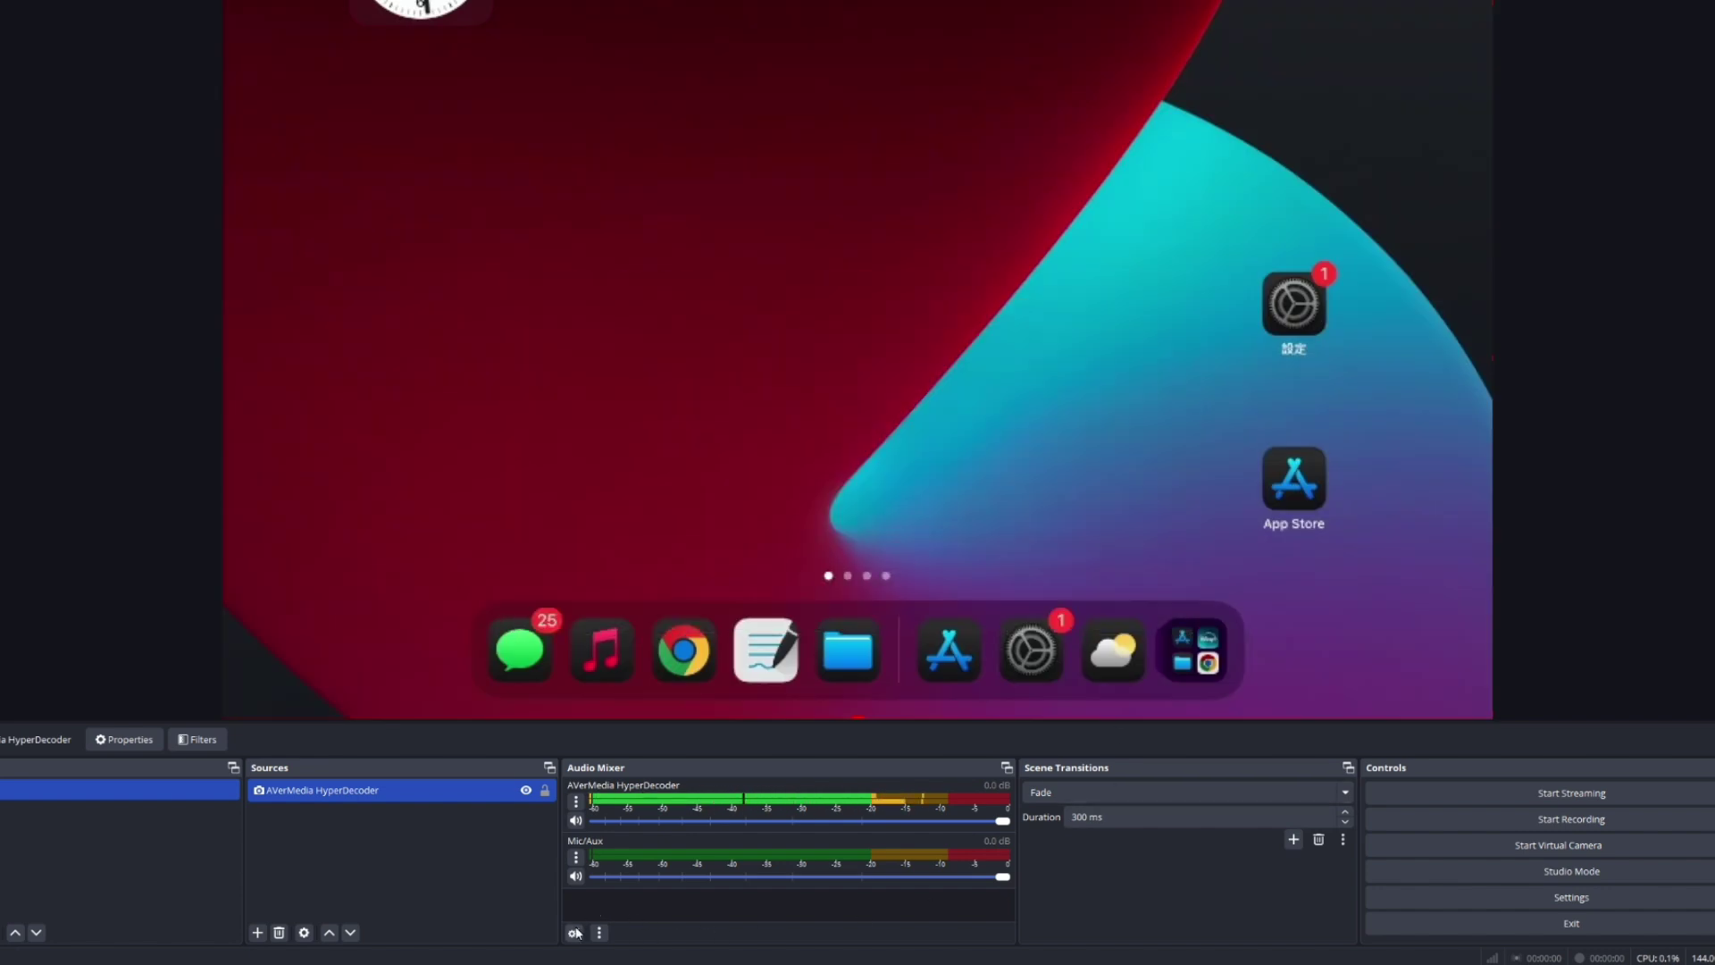
Set the HyperDecoder source's audio monitoring to Monitor and Output.
left_click(575, 932)
left_click(1039, 385)
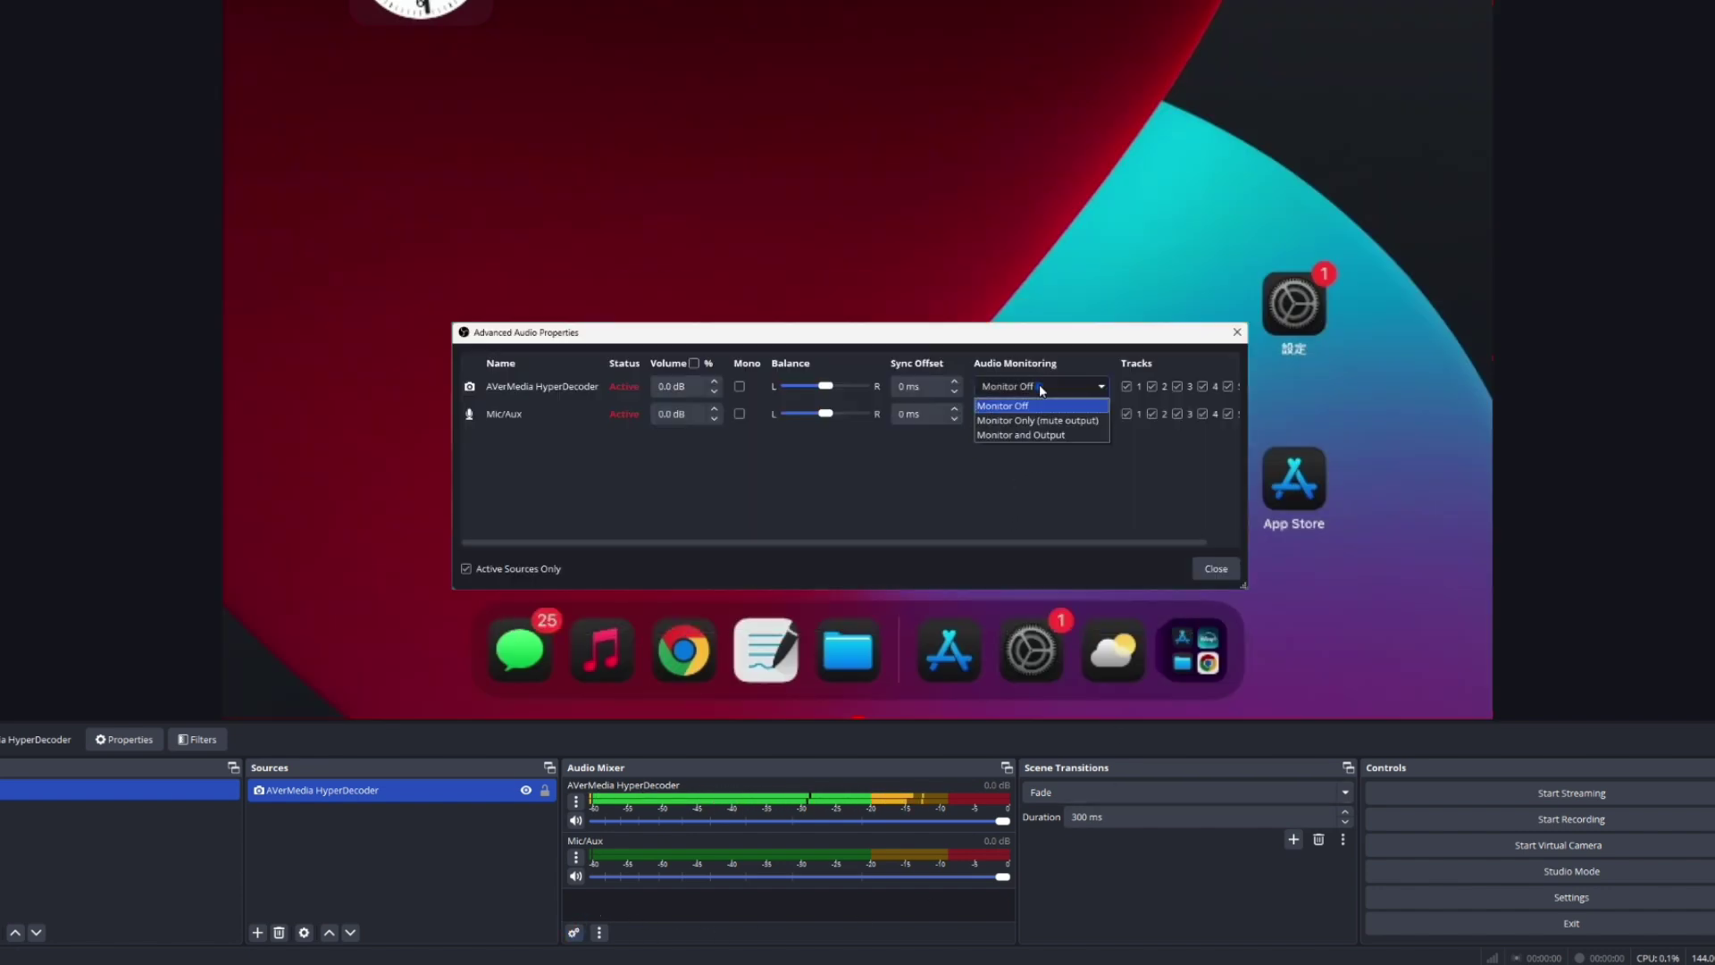
left_click(1045, 434)
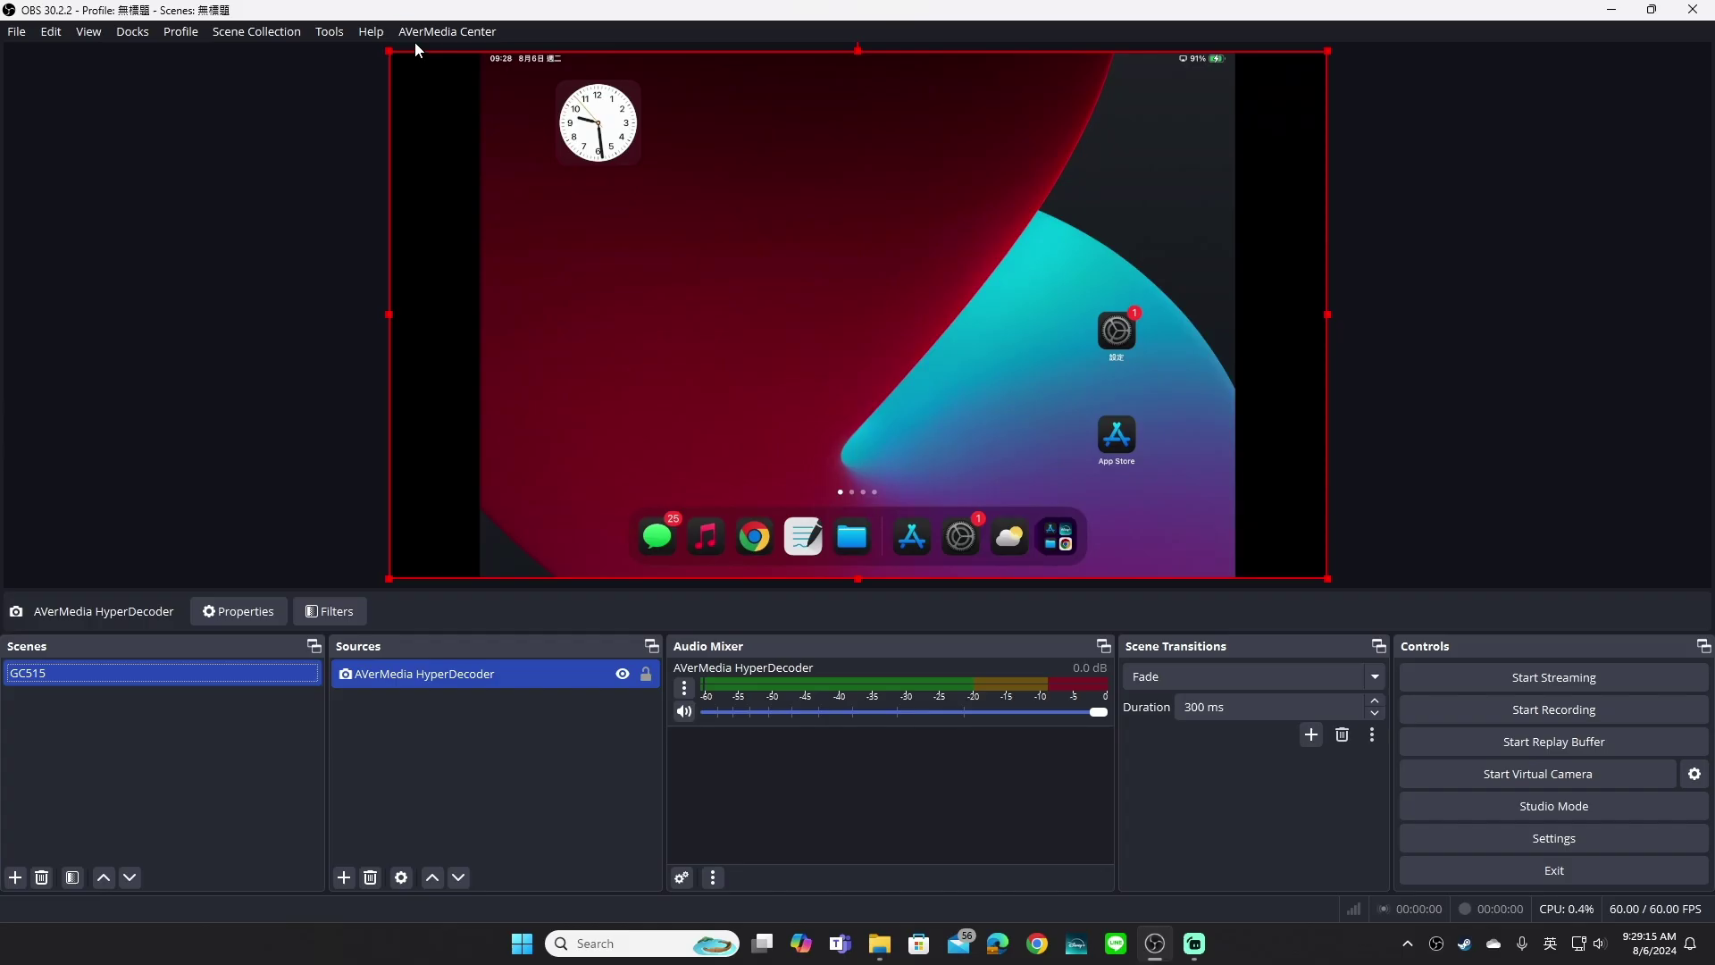
Bring up the GC515 device settings and view the firmware update history and file location.
left_click(430, 34)
left_click(463, 56)
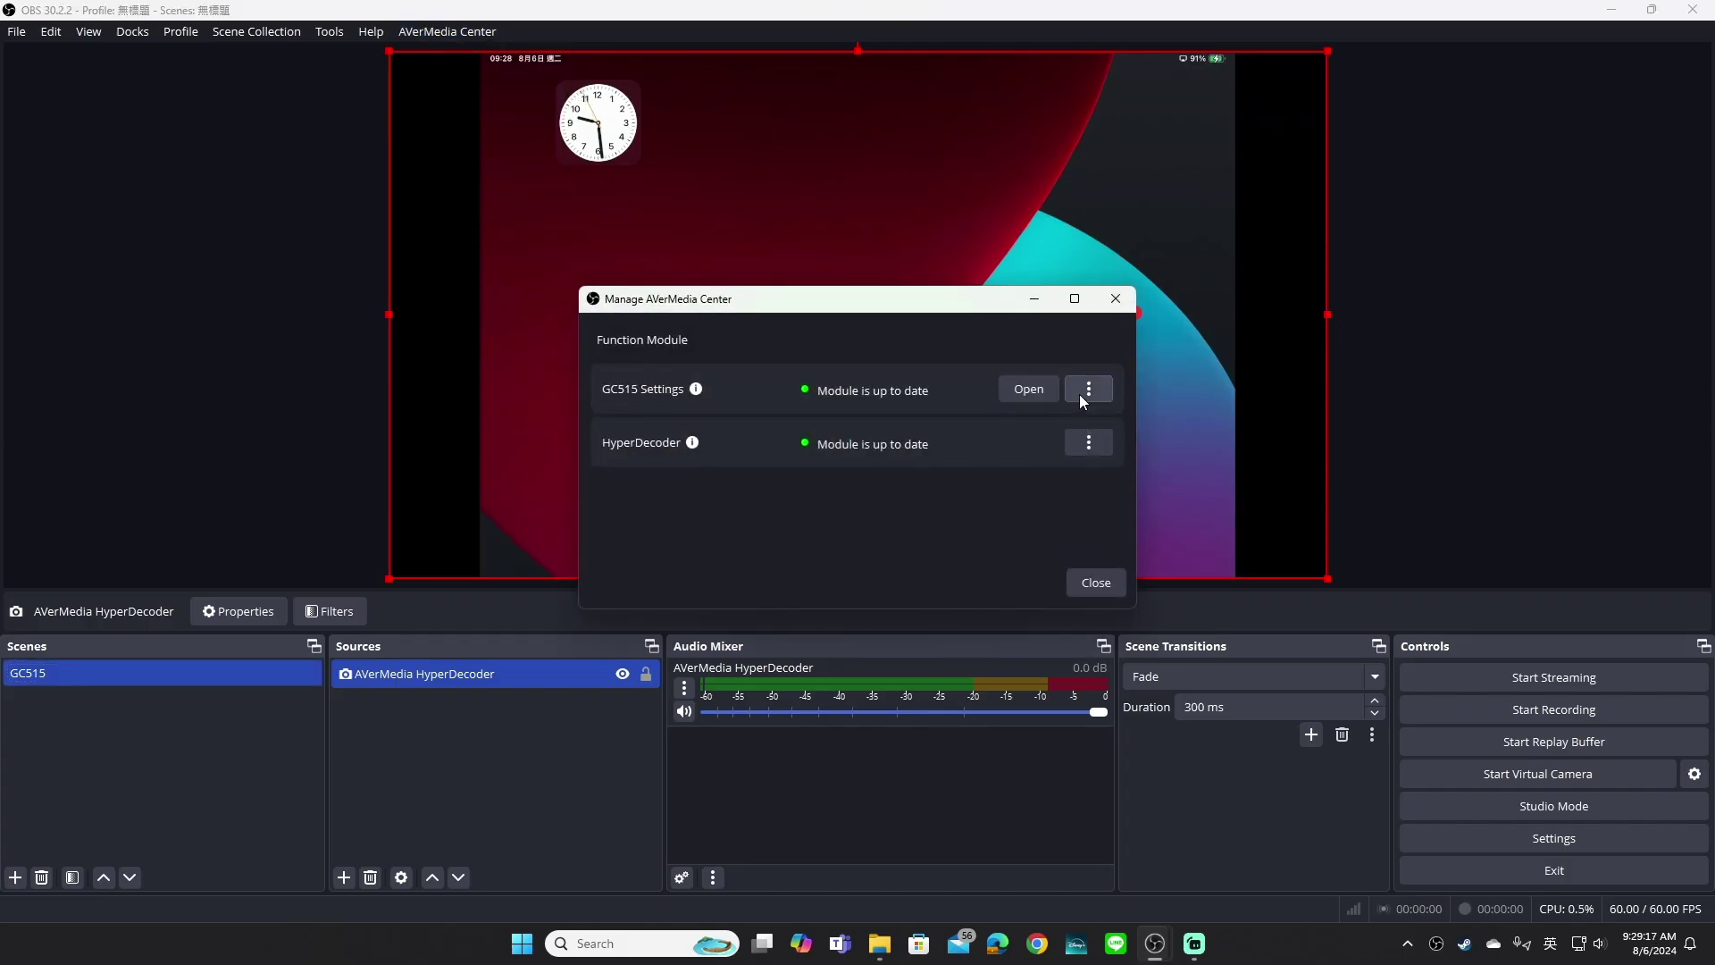
left_click(1038, 388)
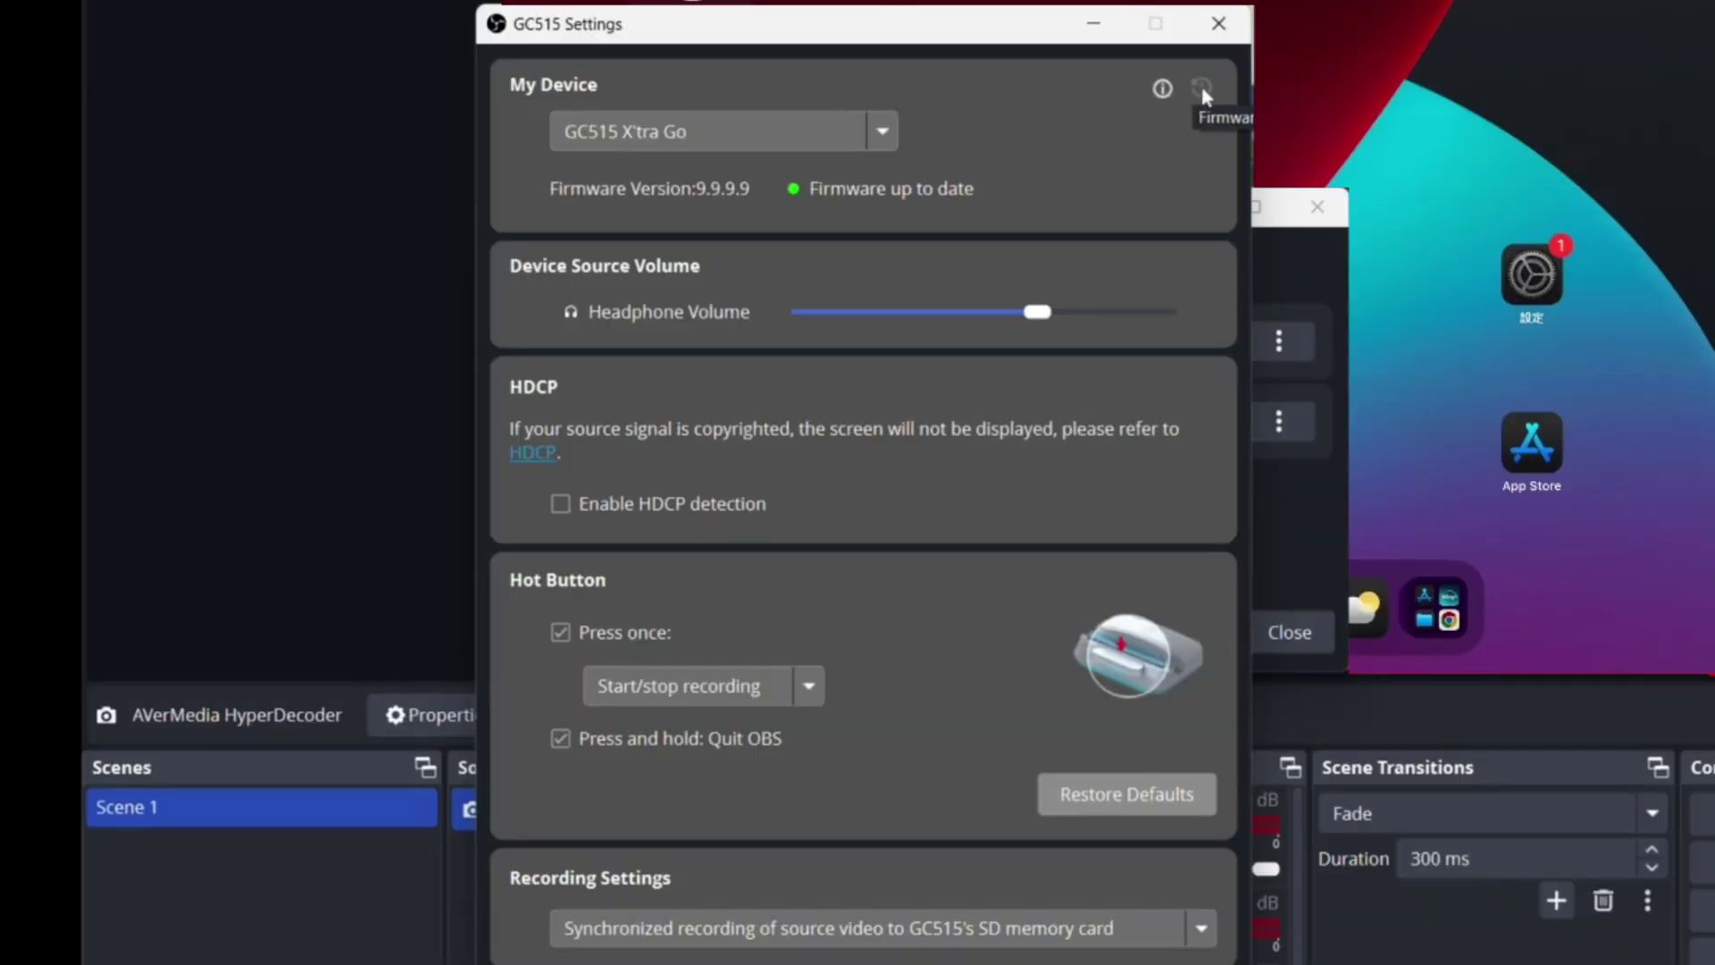
left_click(1202, 90)
left_click(992, 475)
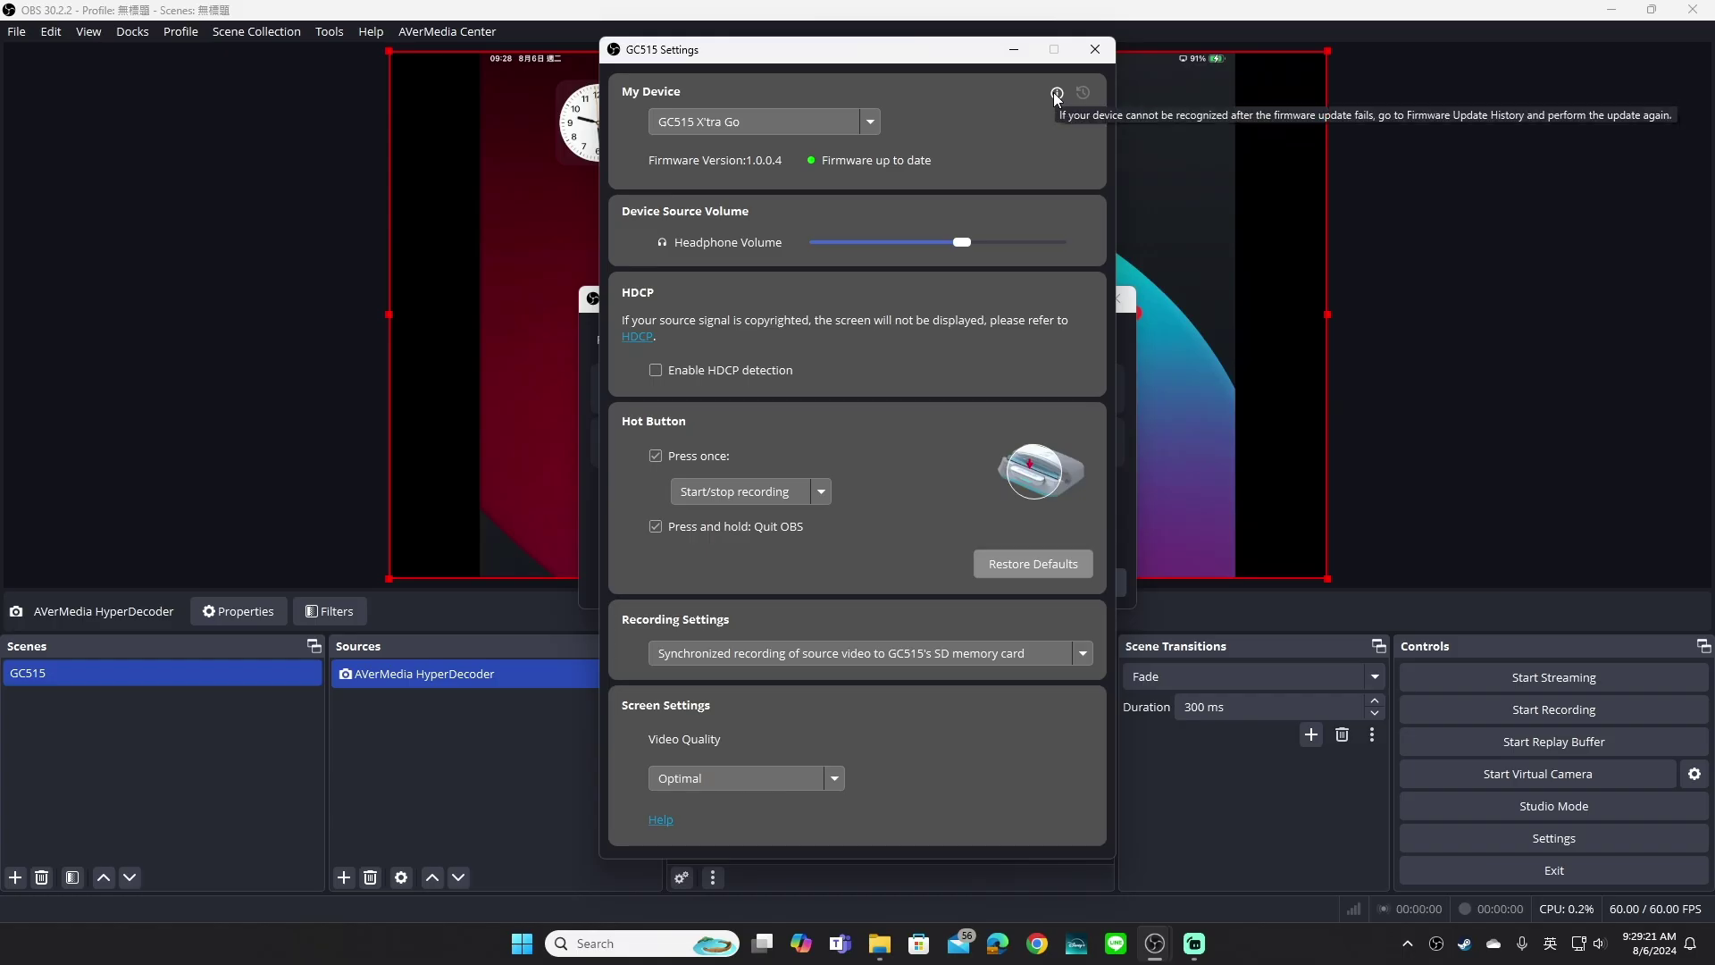
Adjust the GC515 headphone volume, keeping start/stop recording, synchronized SD card recording and Optimal quality.
left_click_drag(961, 241, 871, 243)
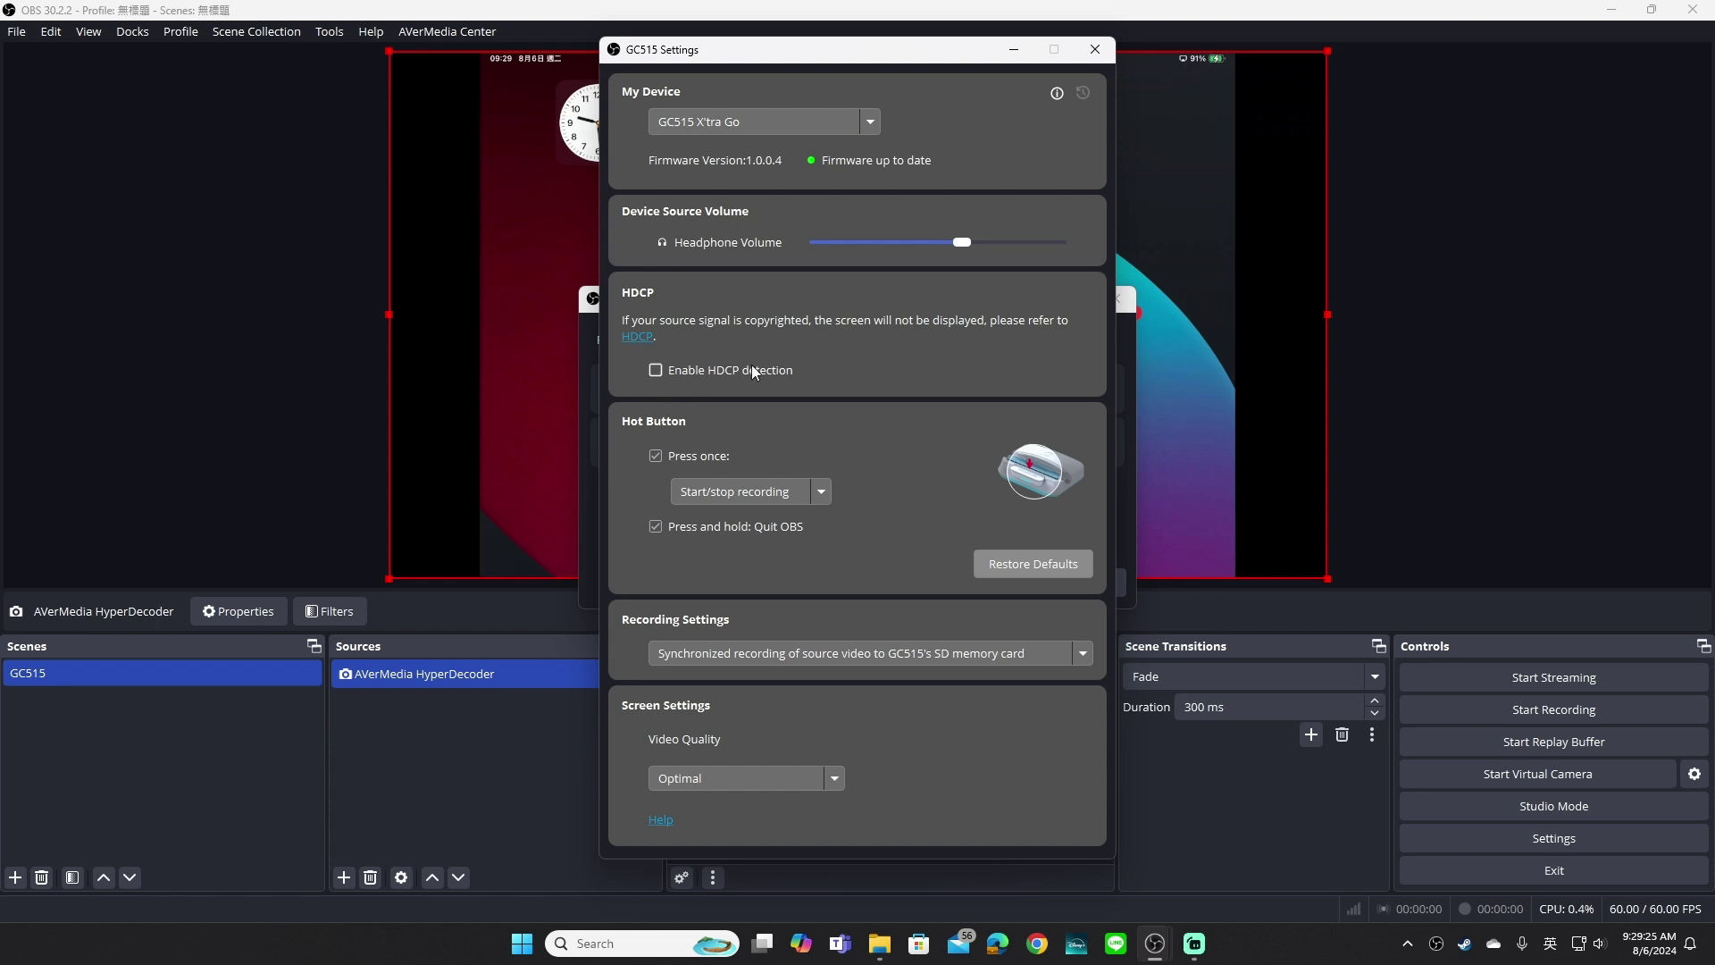
left_click(784, 490)
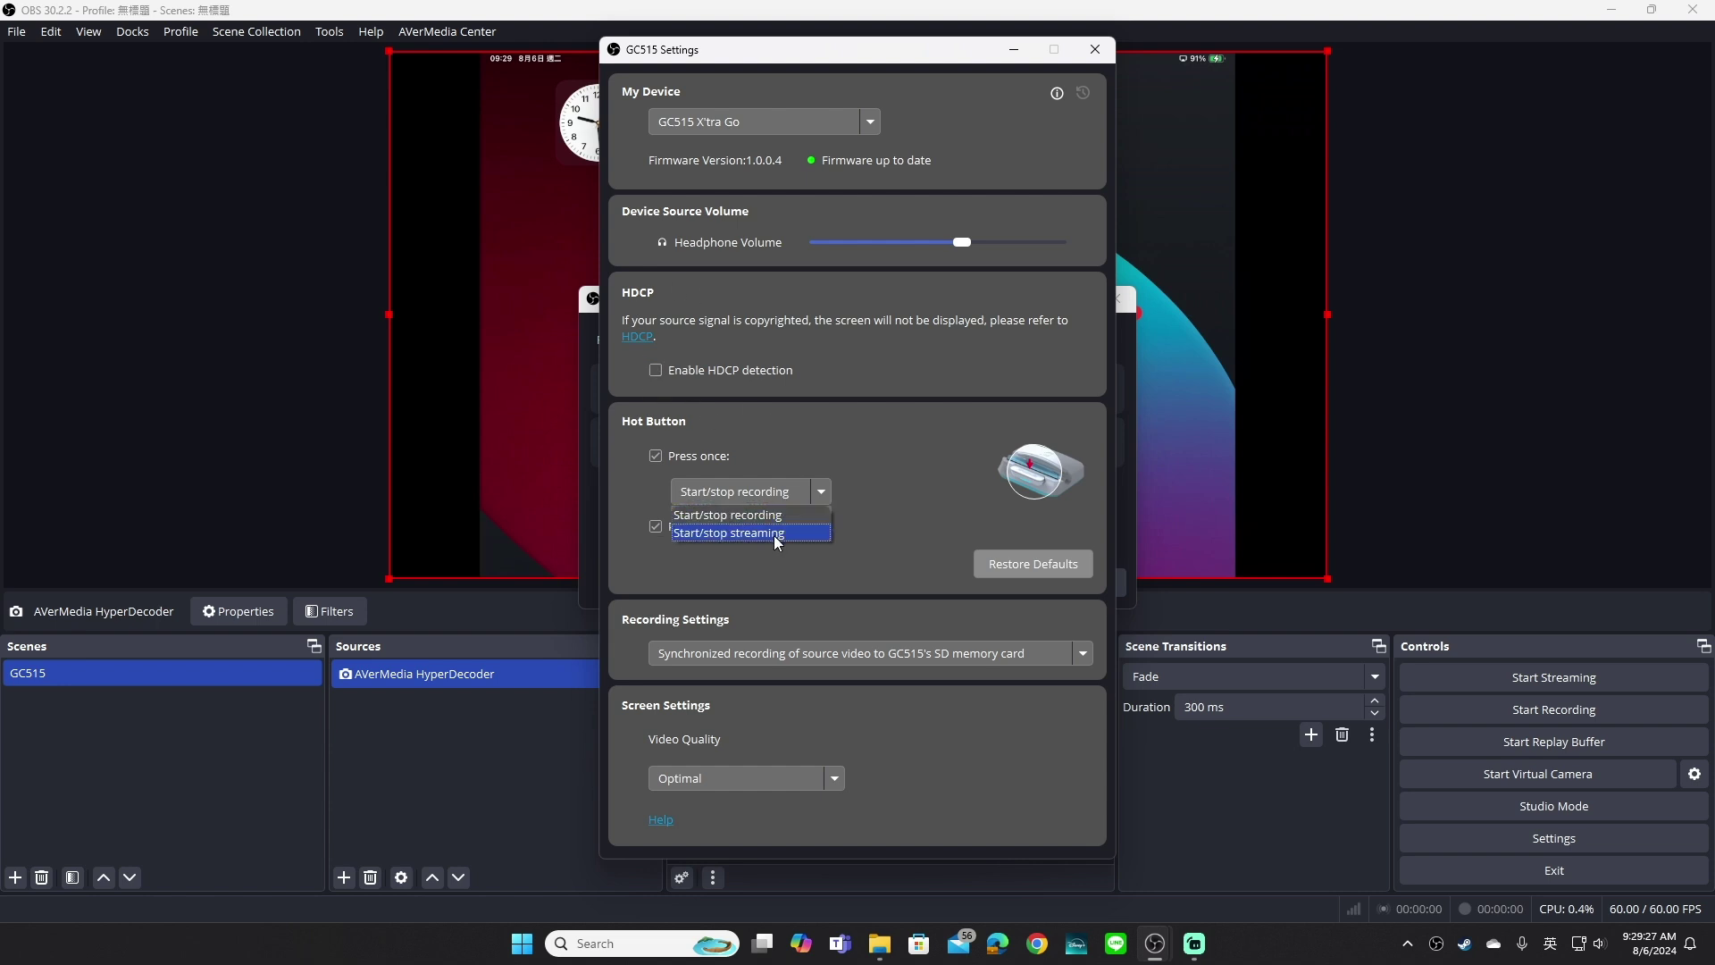
left_click(883, 561)
left_click(884, 653)
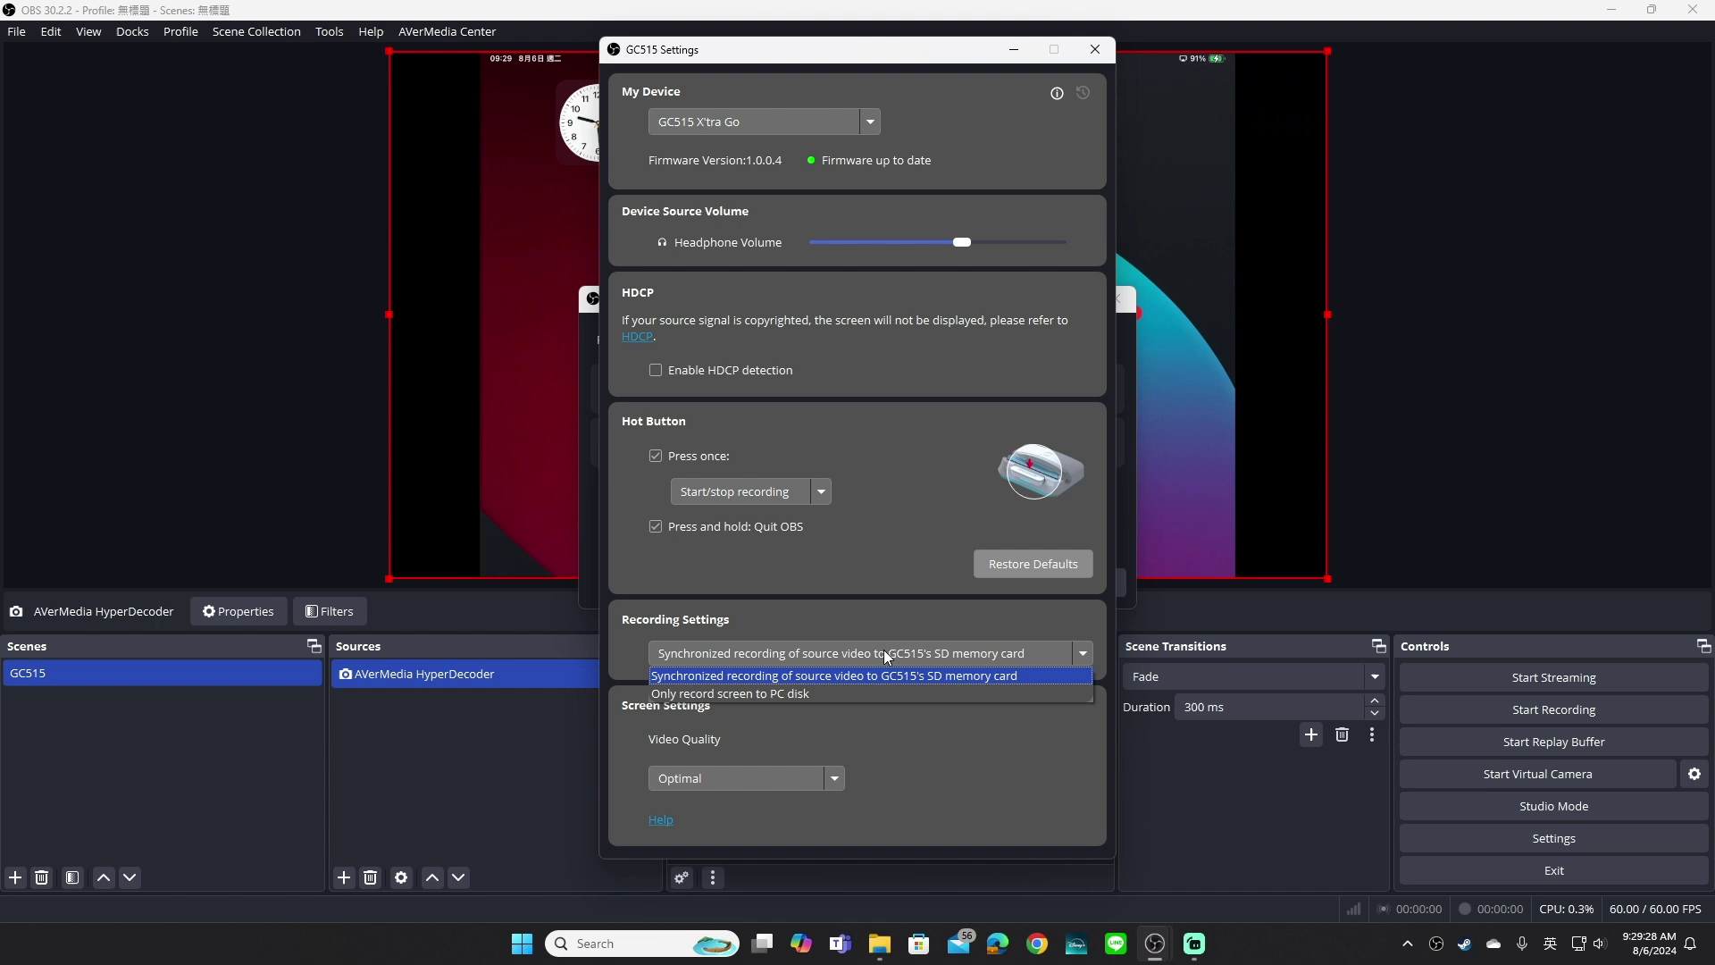
left_click(884, 650)
left_click(810, 778)
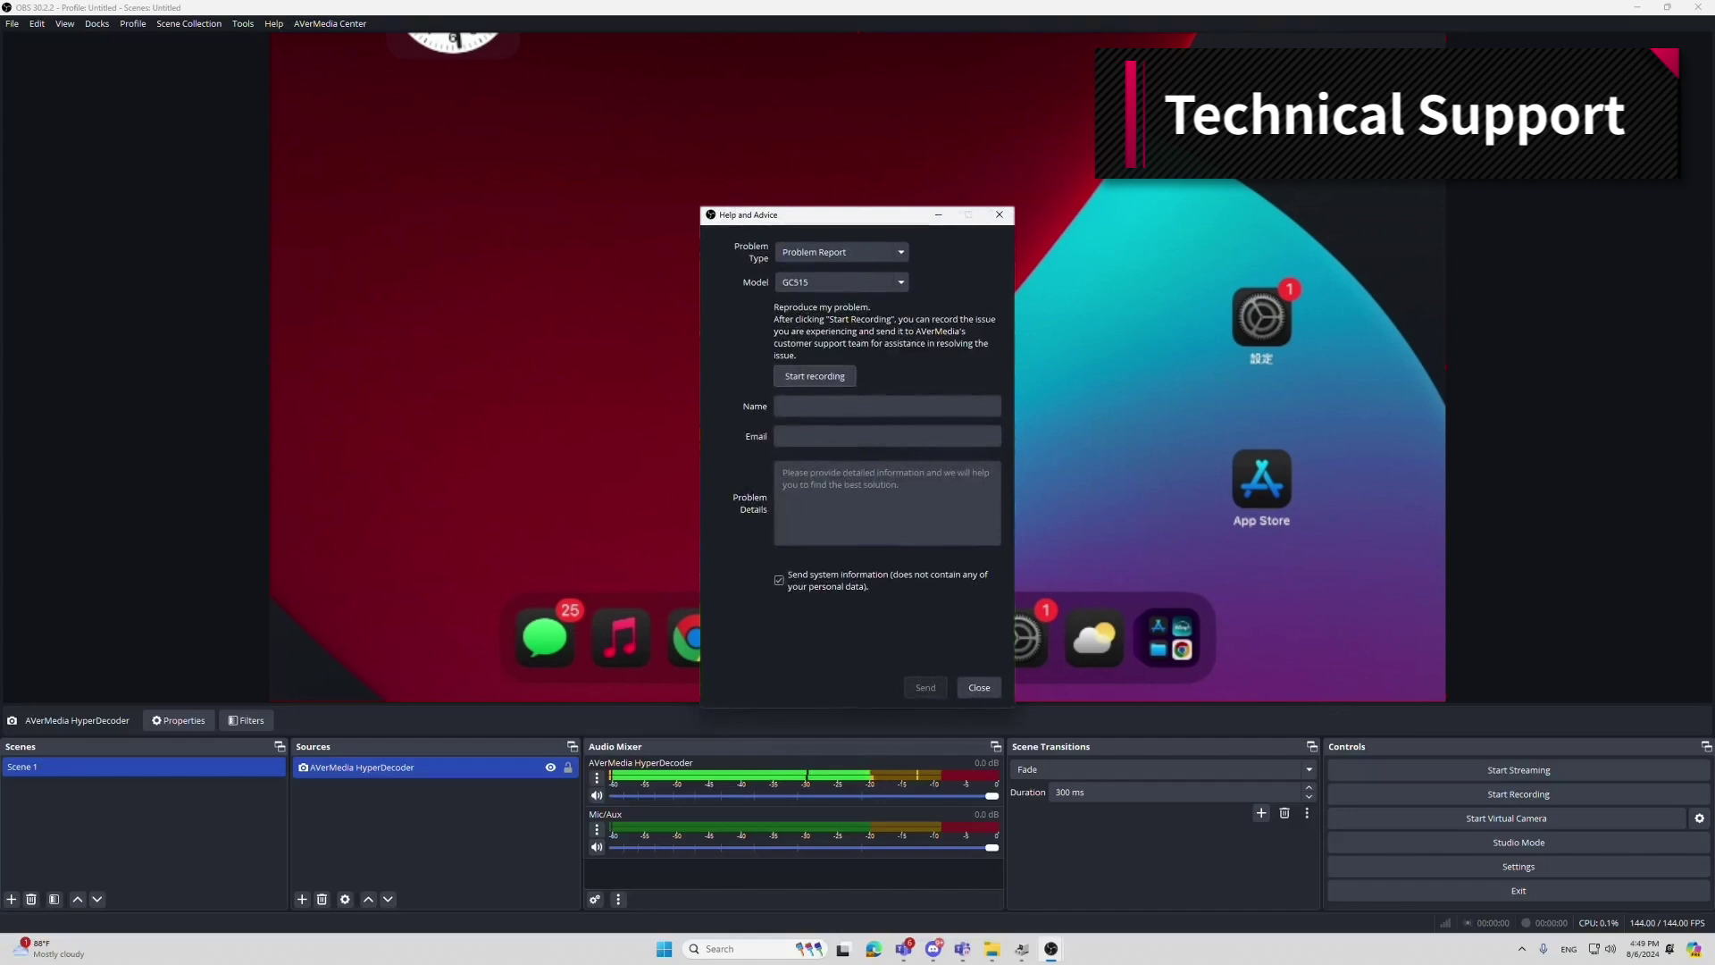
Start the problem-reproduction recording from Help and Advice and relaunch OBS Studio.
left_click(804, 376)
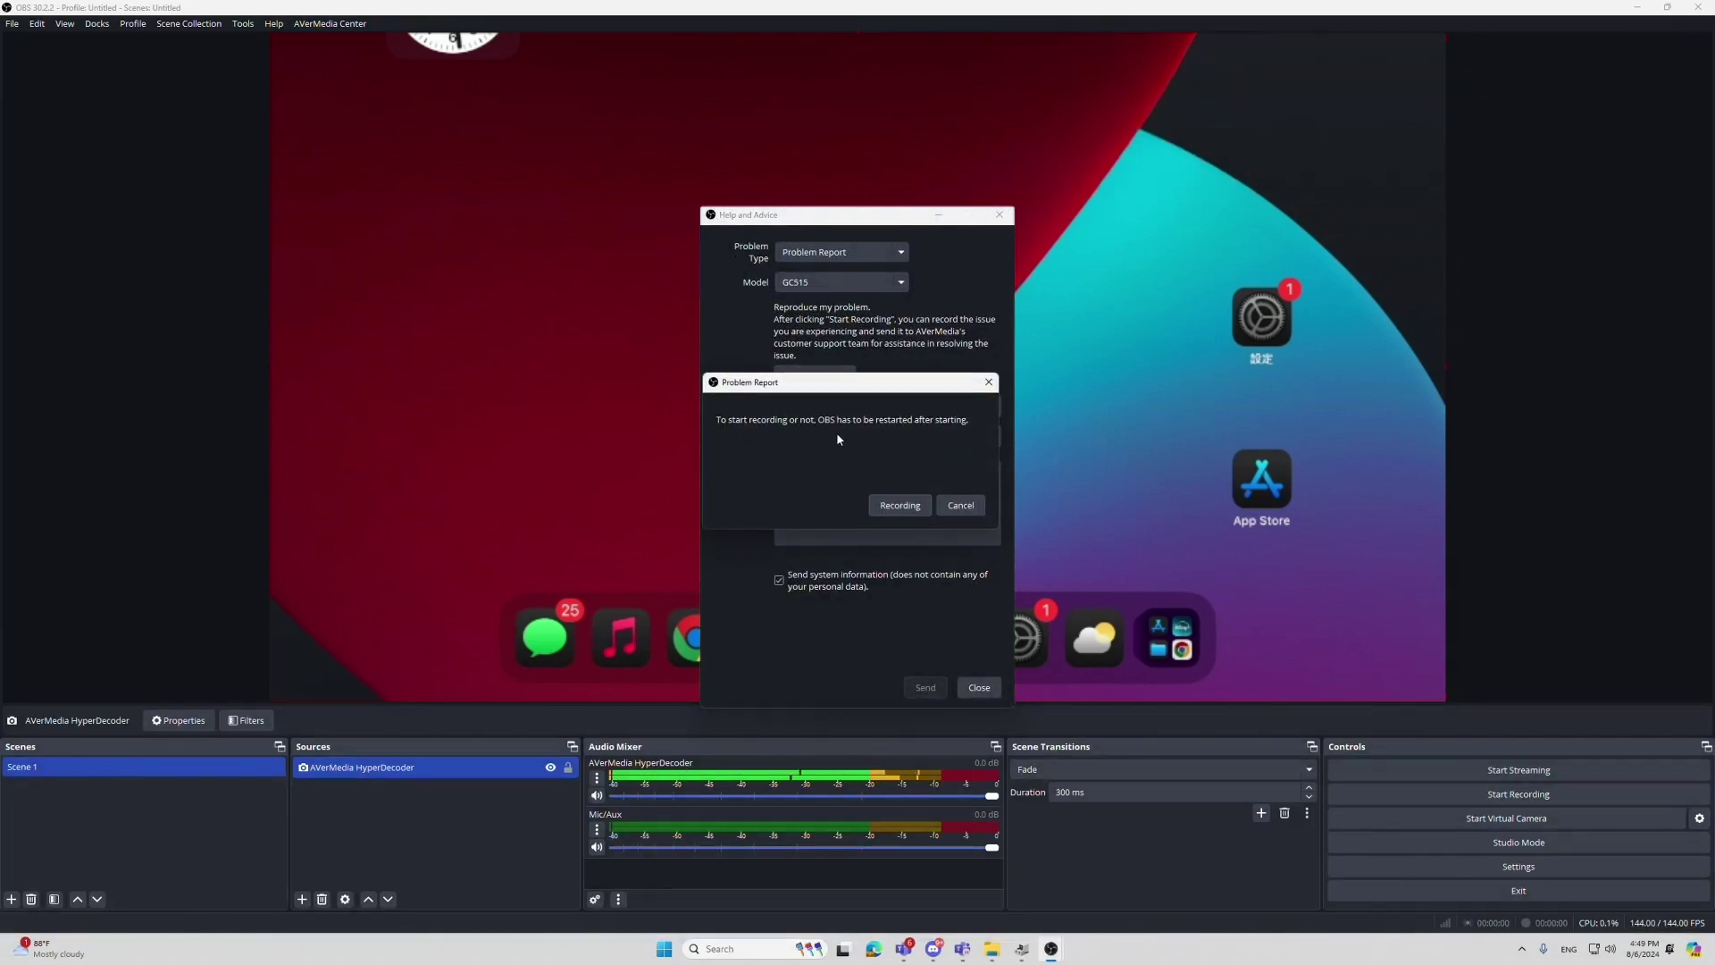
left_click(899, 504)
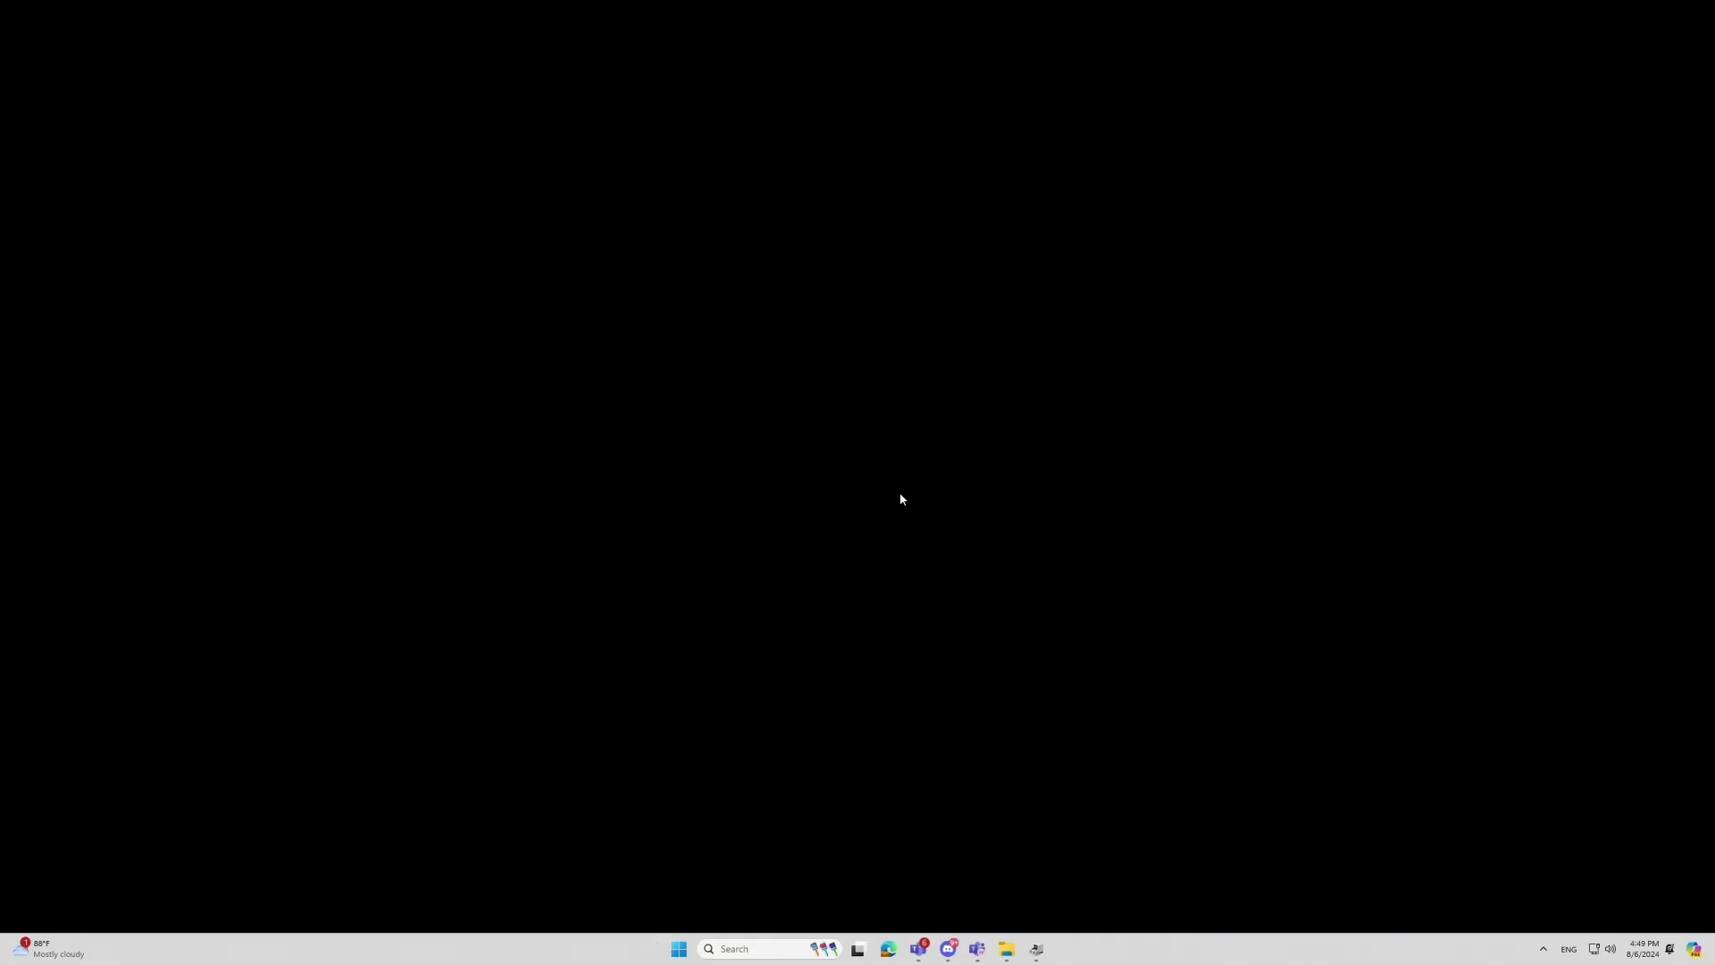
left_click(777, 948)
type("obs")
left_click(800, 537)
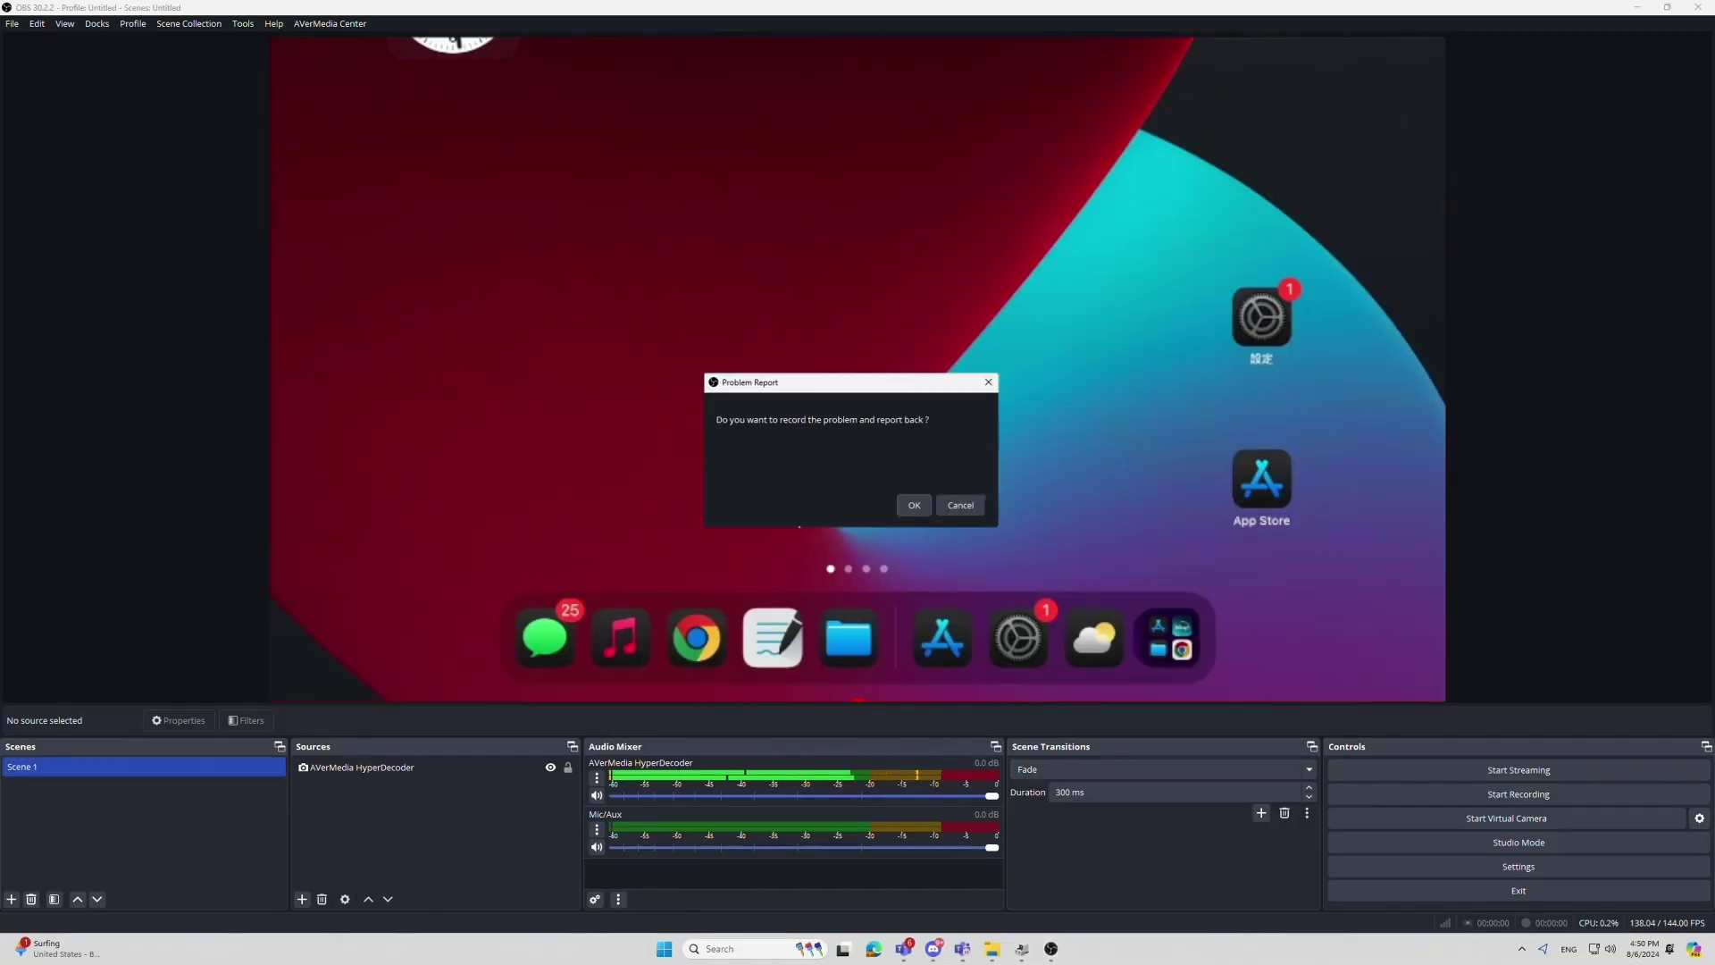
Stop the problem-reproduction recording and relaunch OBS Studio again.
left_click(1633, 883)
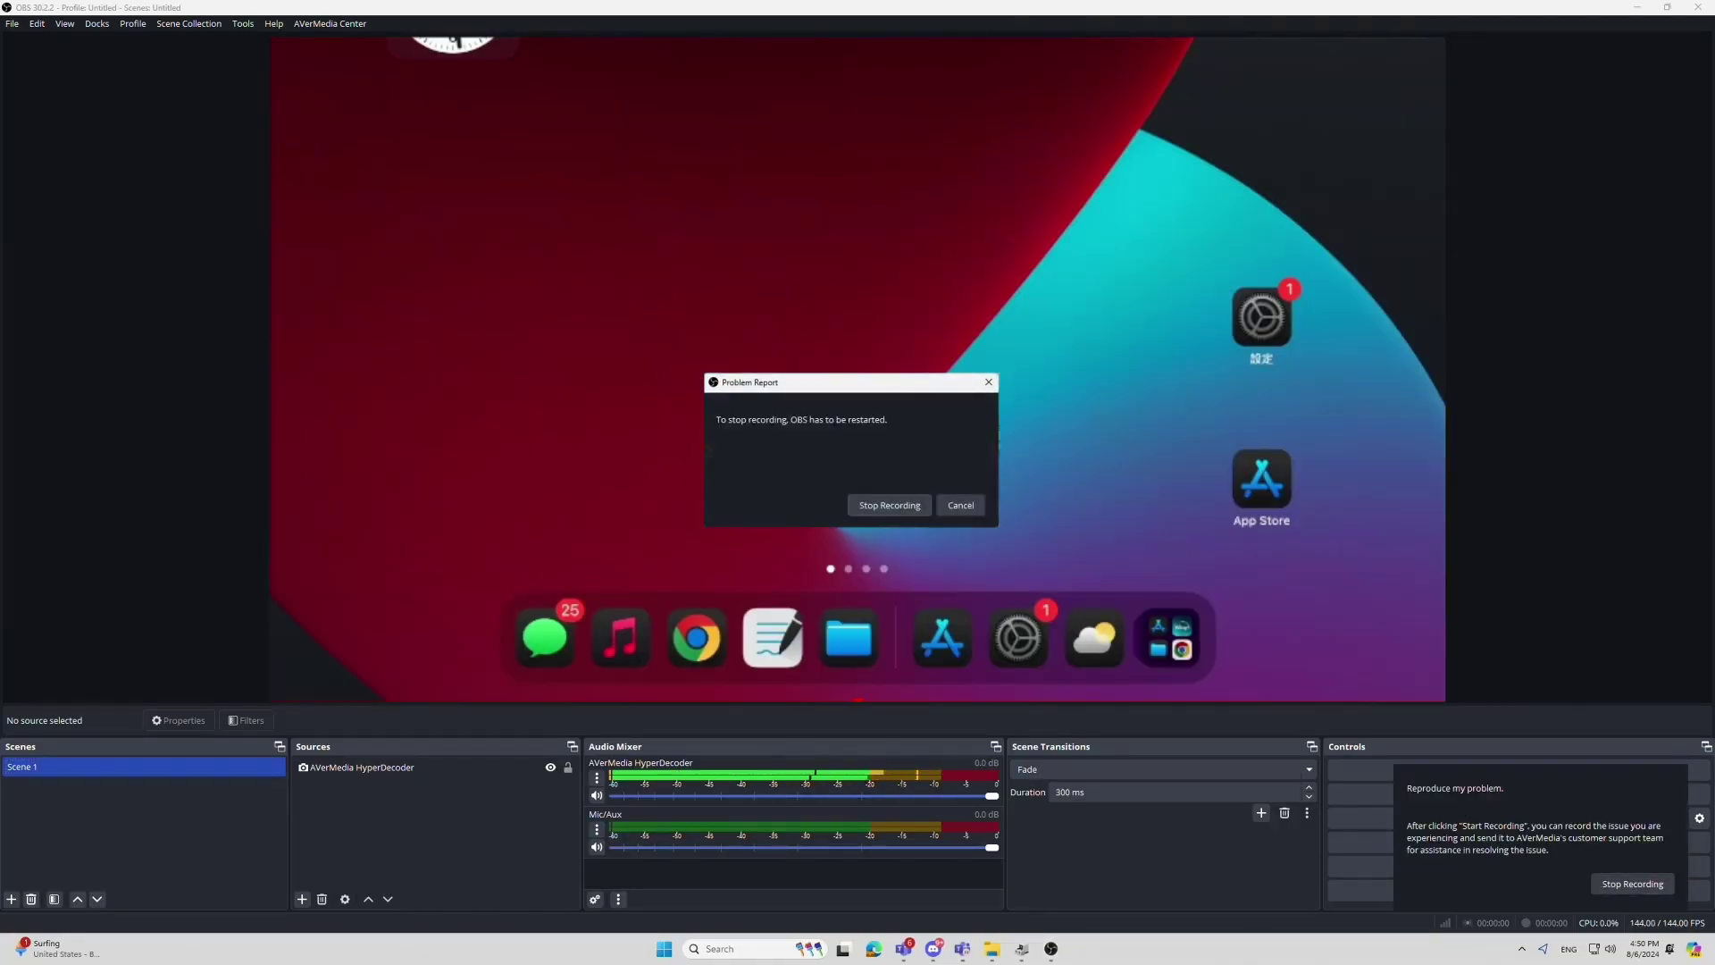
left_click(889, 505)
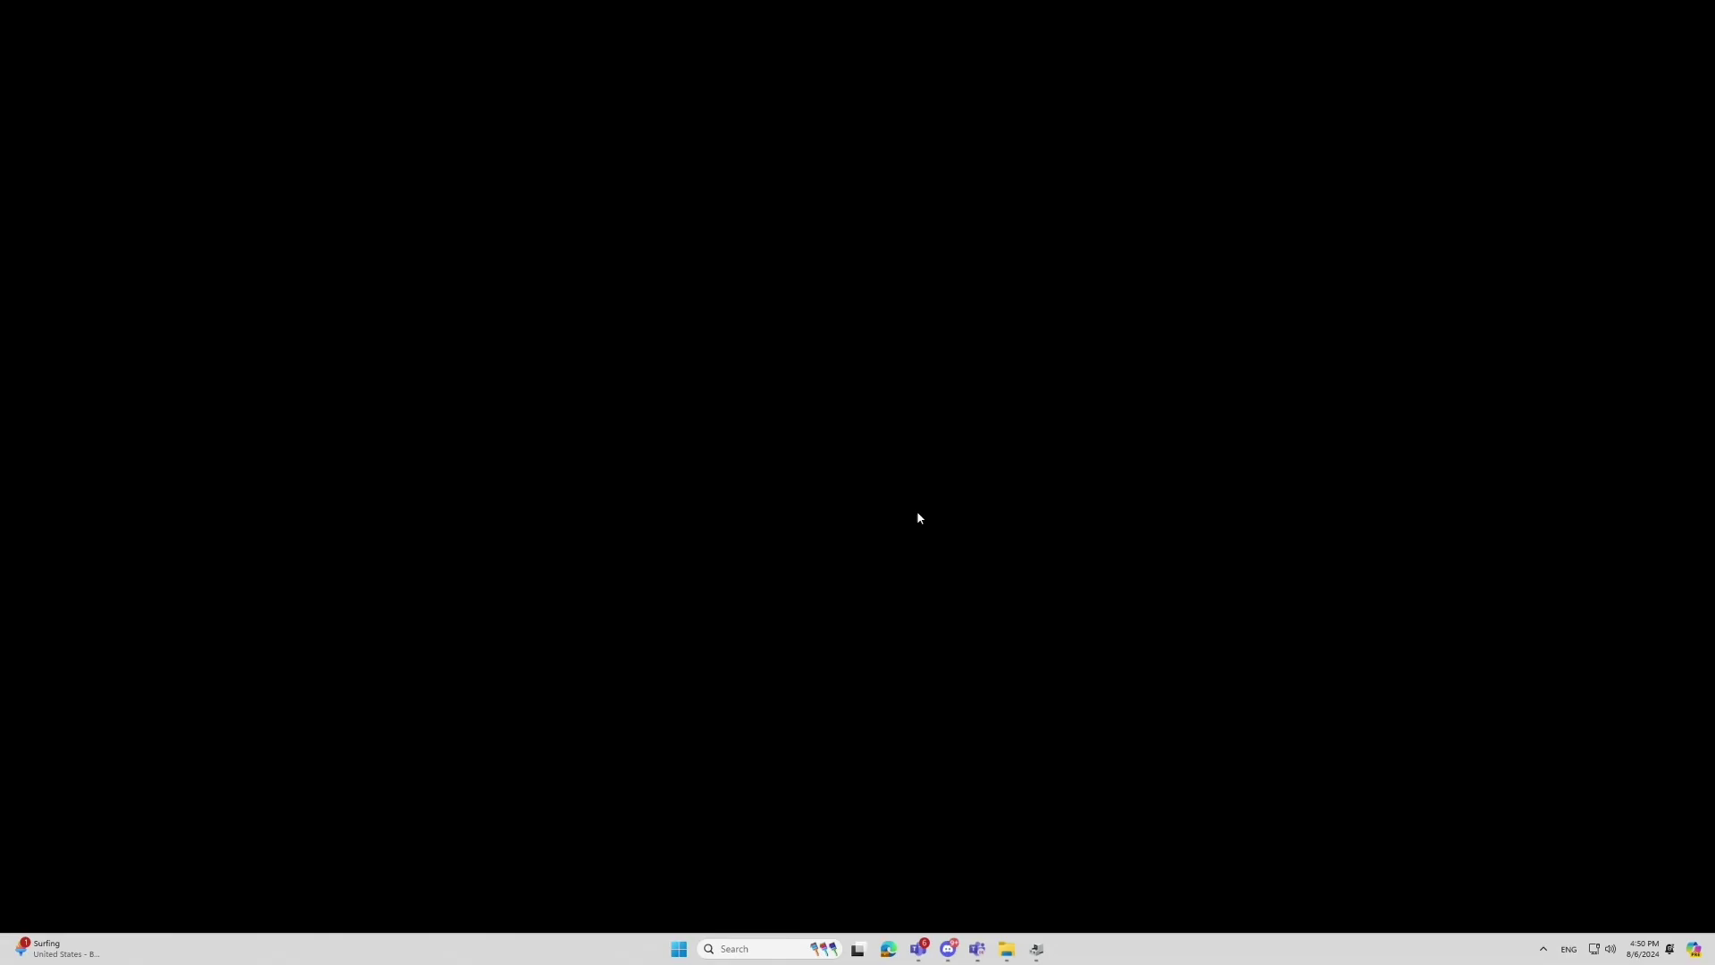
left_click(765, 948)
type("obs")
left_click(827, 531)
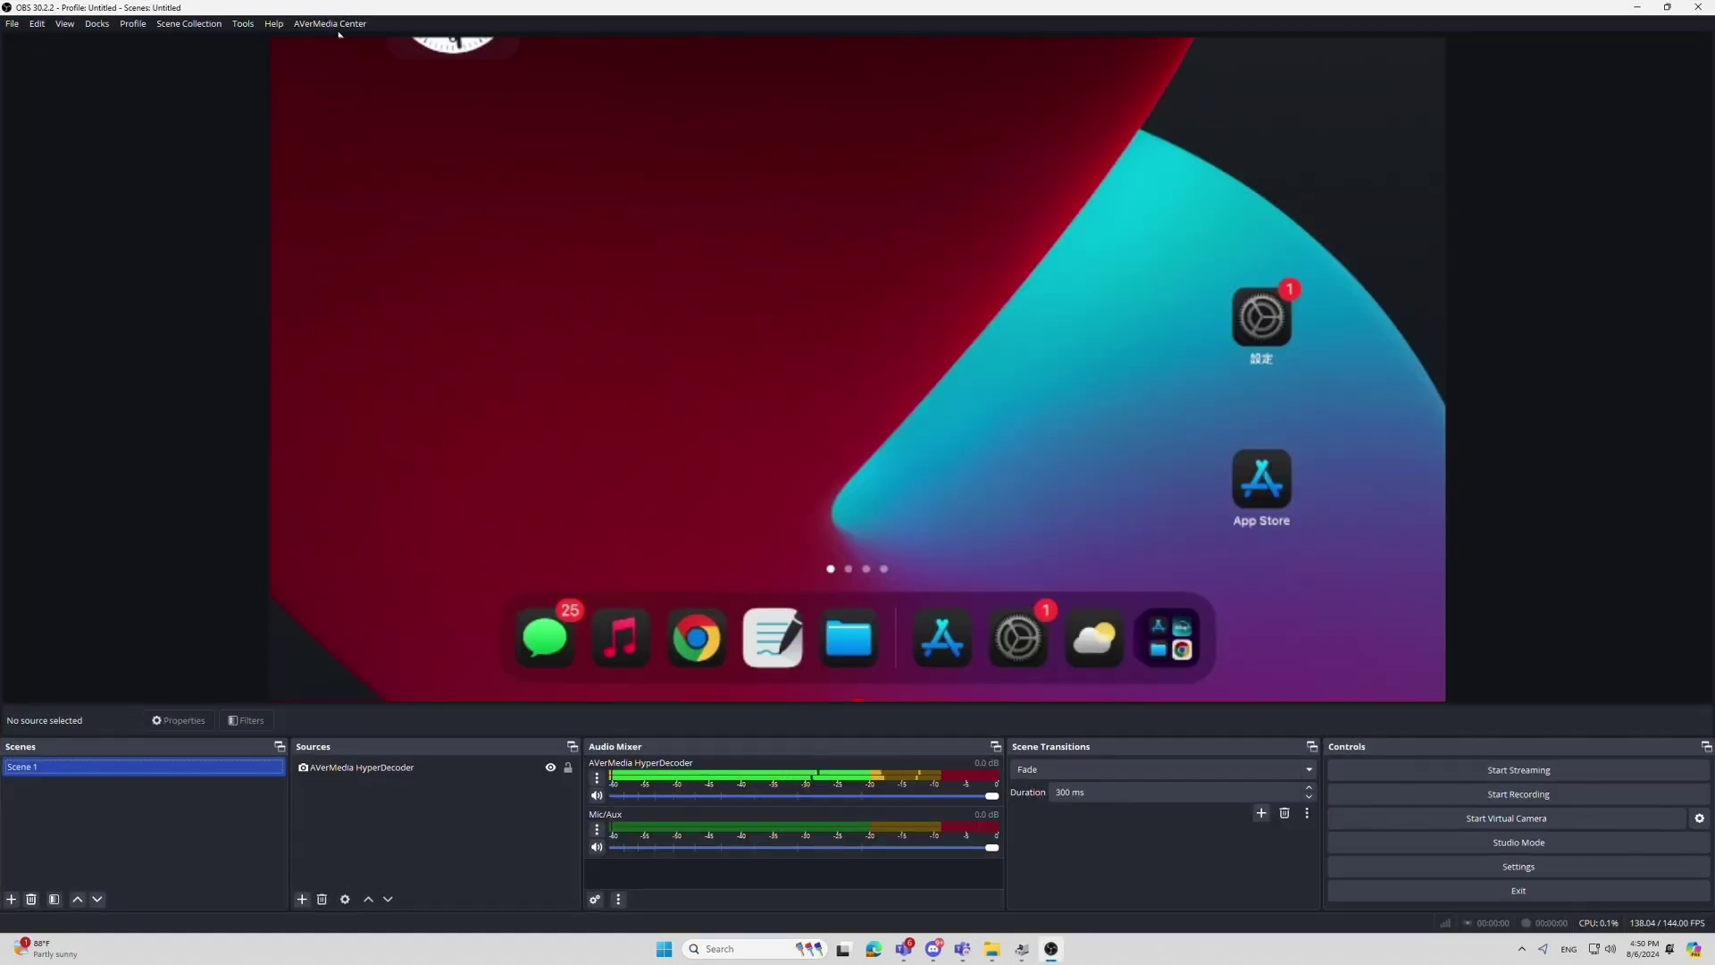
Fill the GC515 problem report's name, contact email and problem details, then send it with system information.
left_click(331, 23)
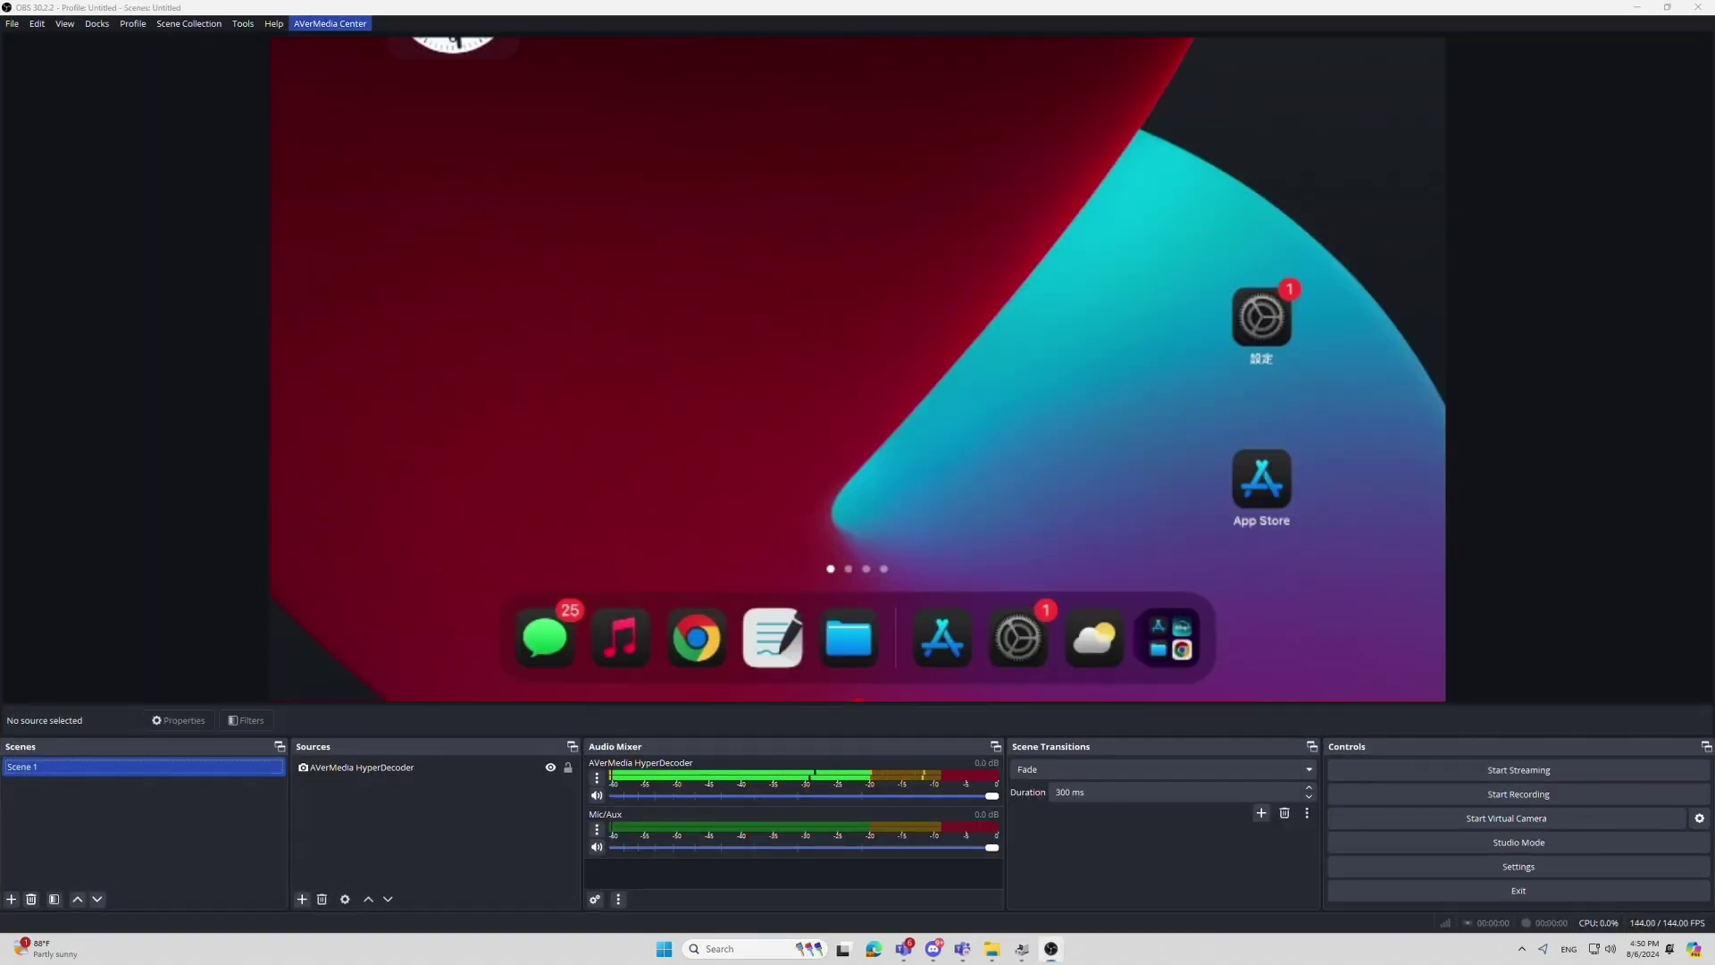
left_click(864, 409)
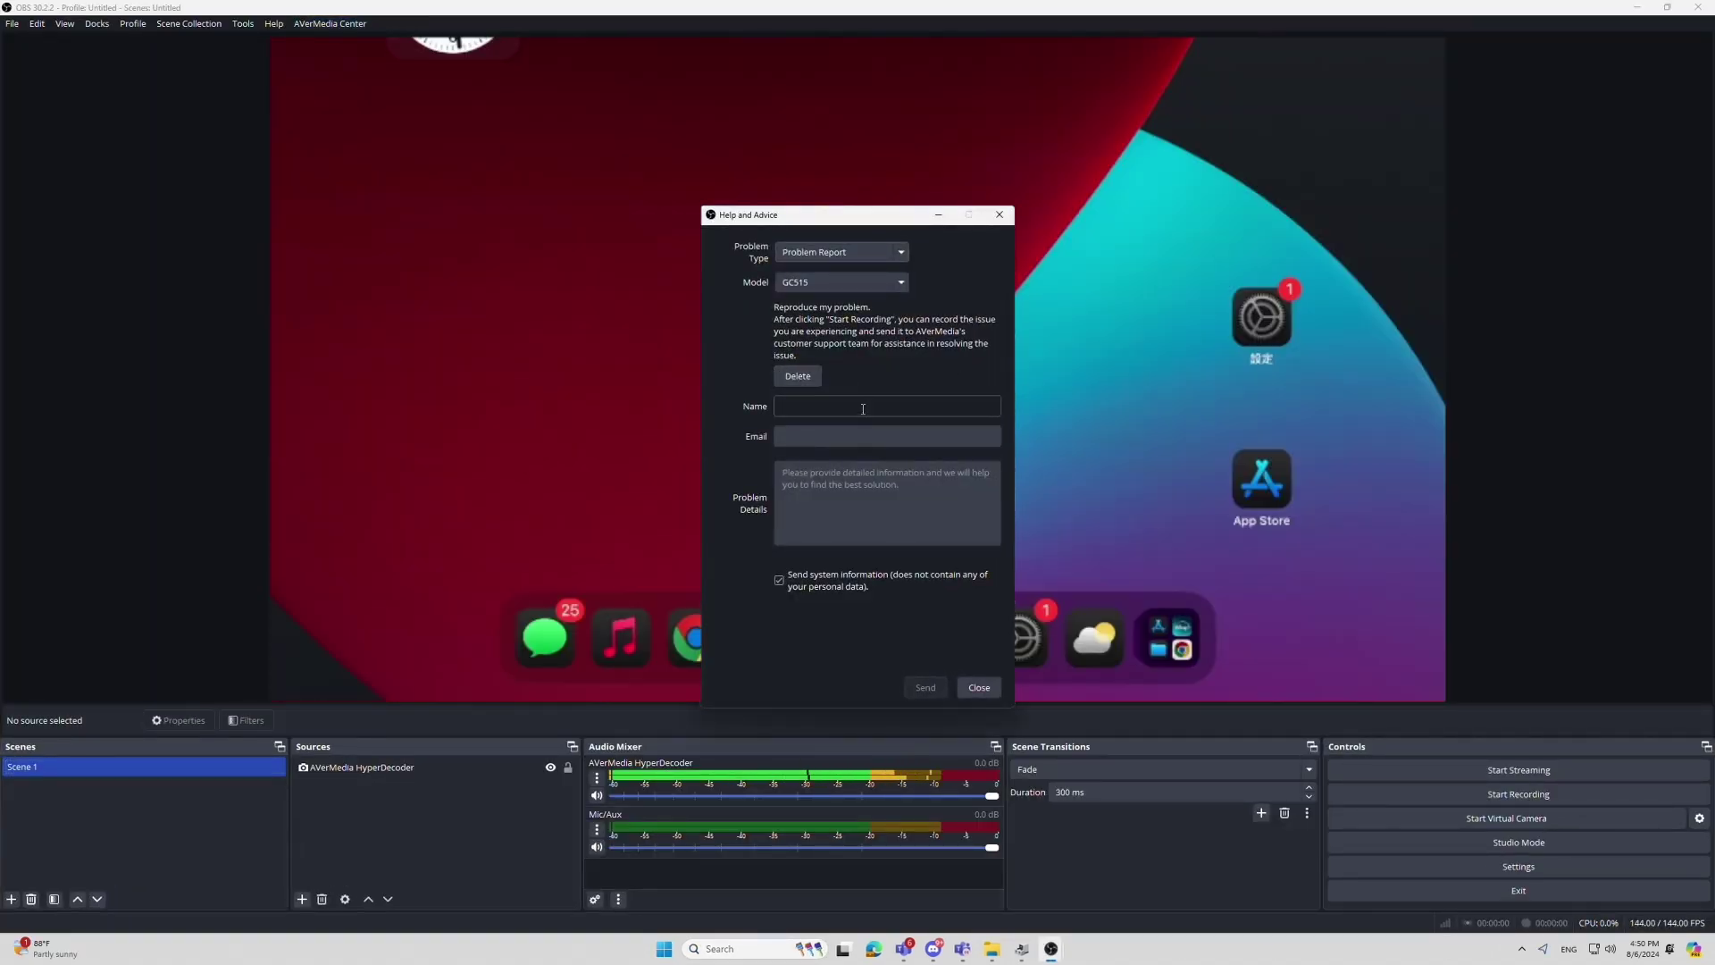
left_click(874, 437)
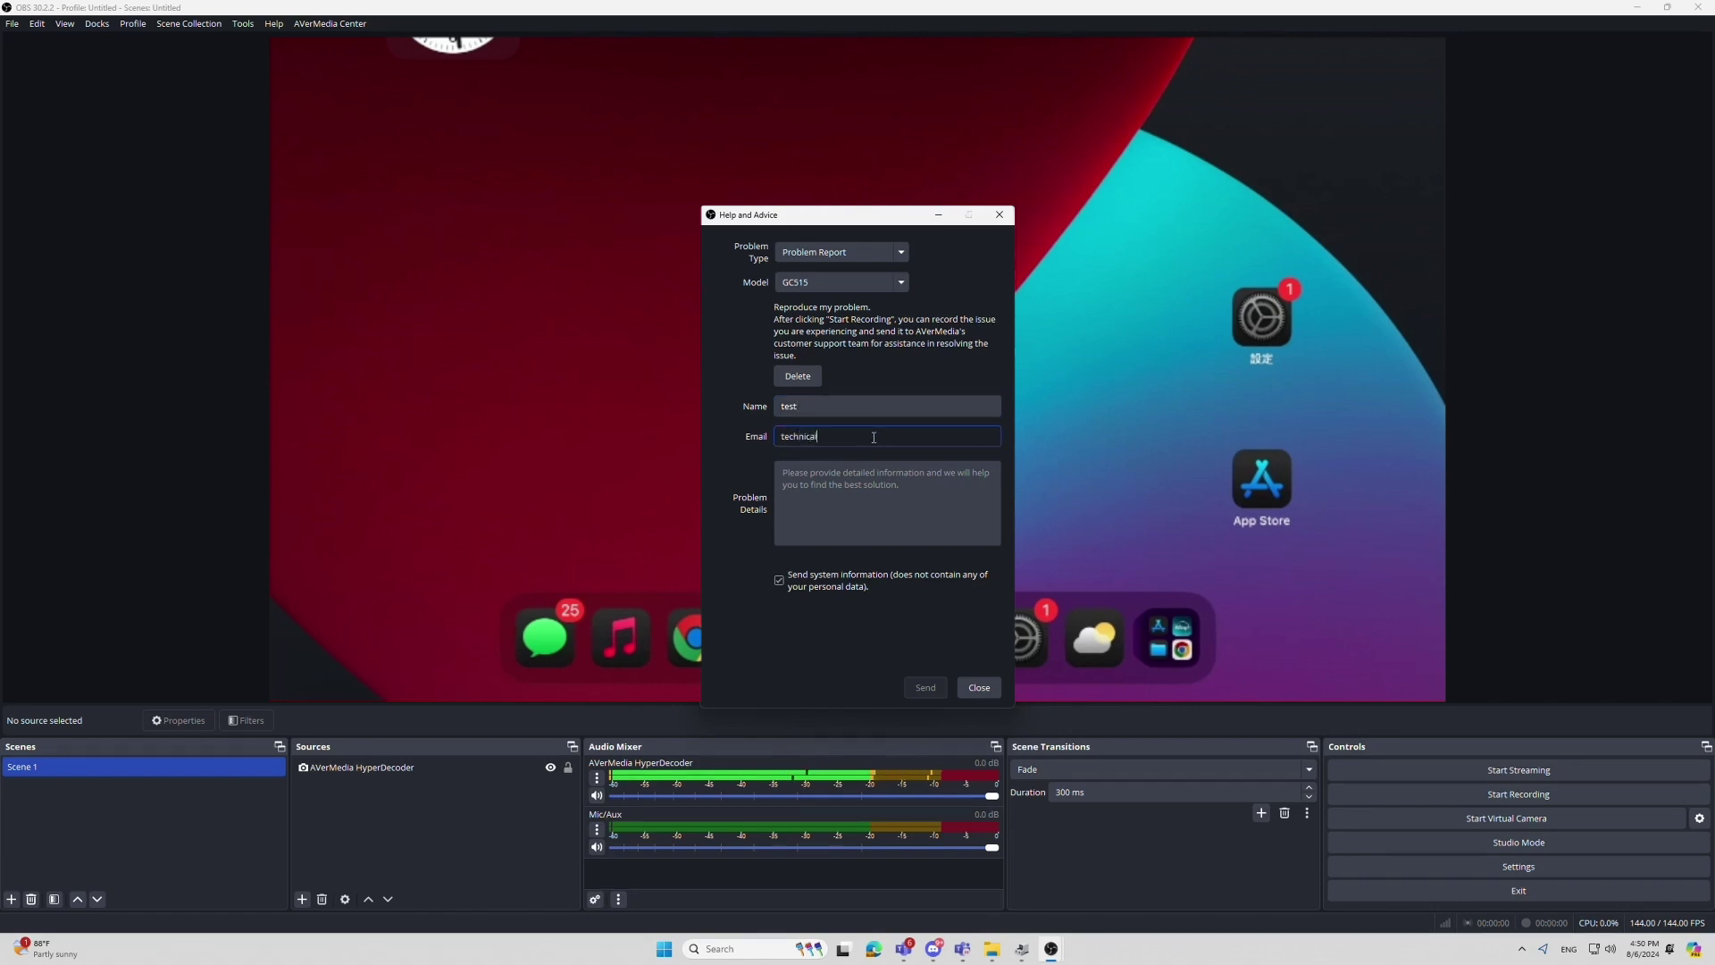
left_click(881, 497)
type("test")
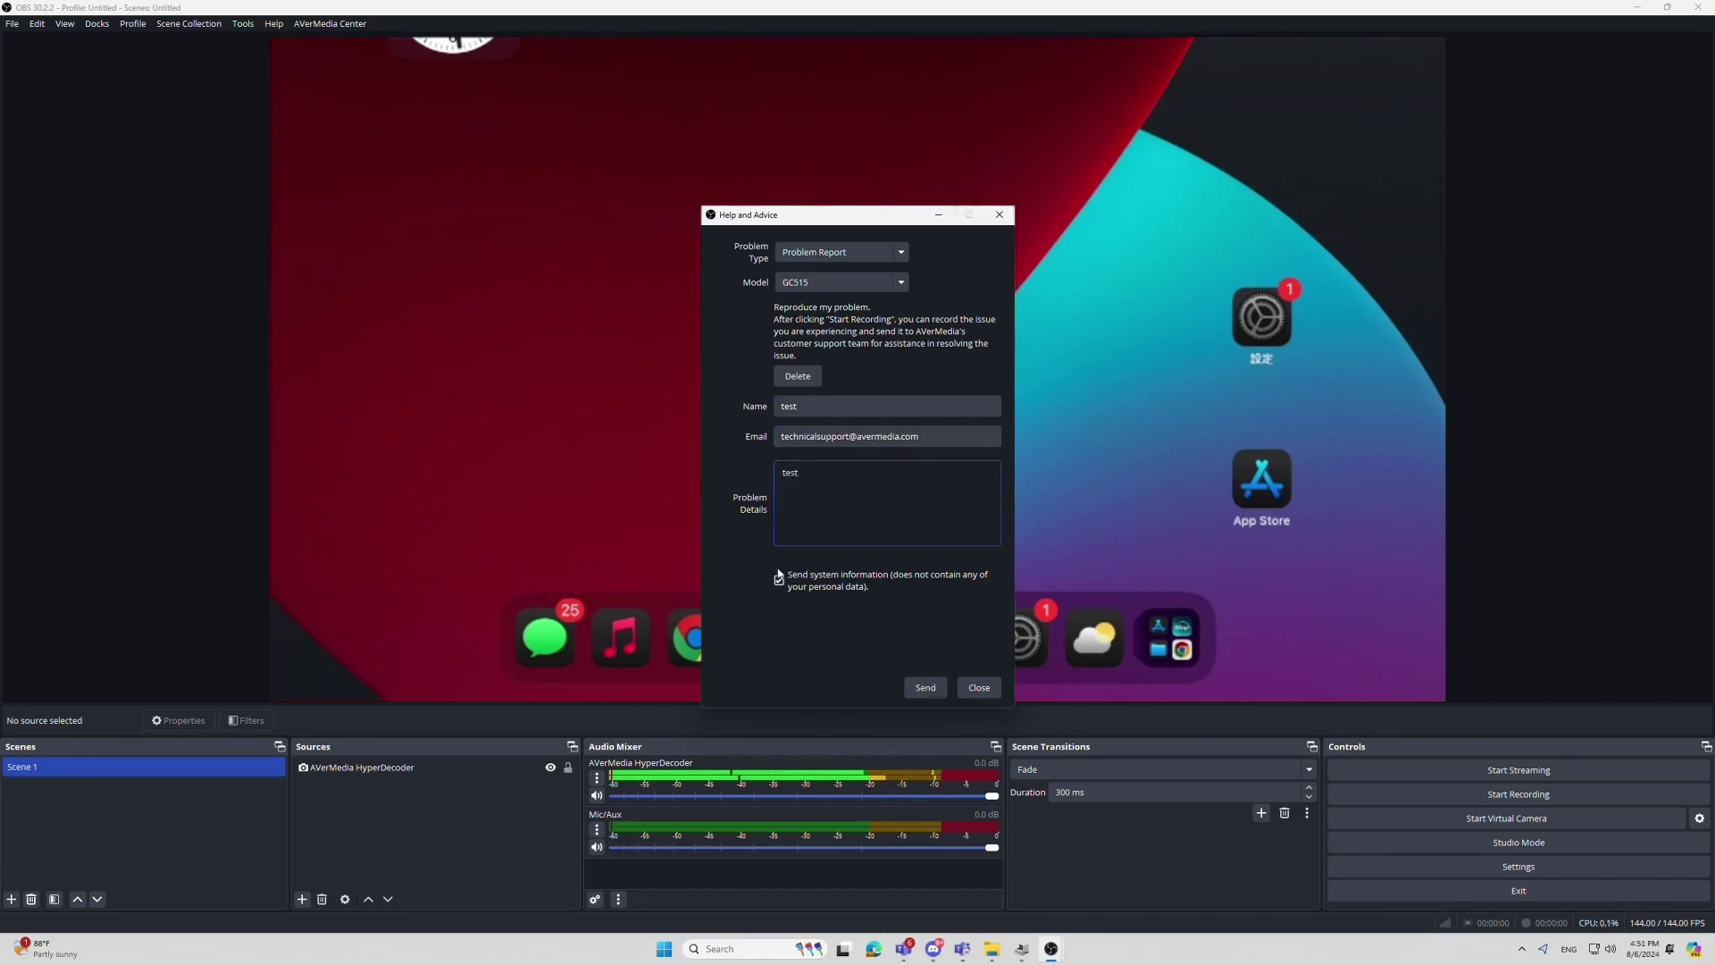
left_click(924, 685)
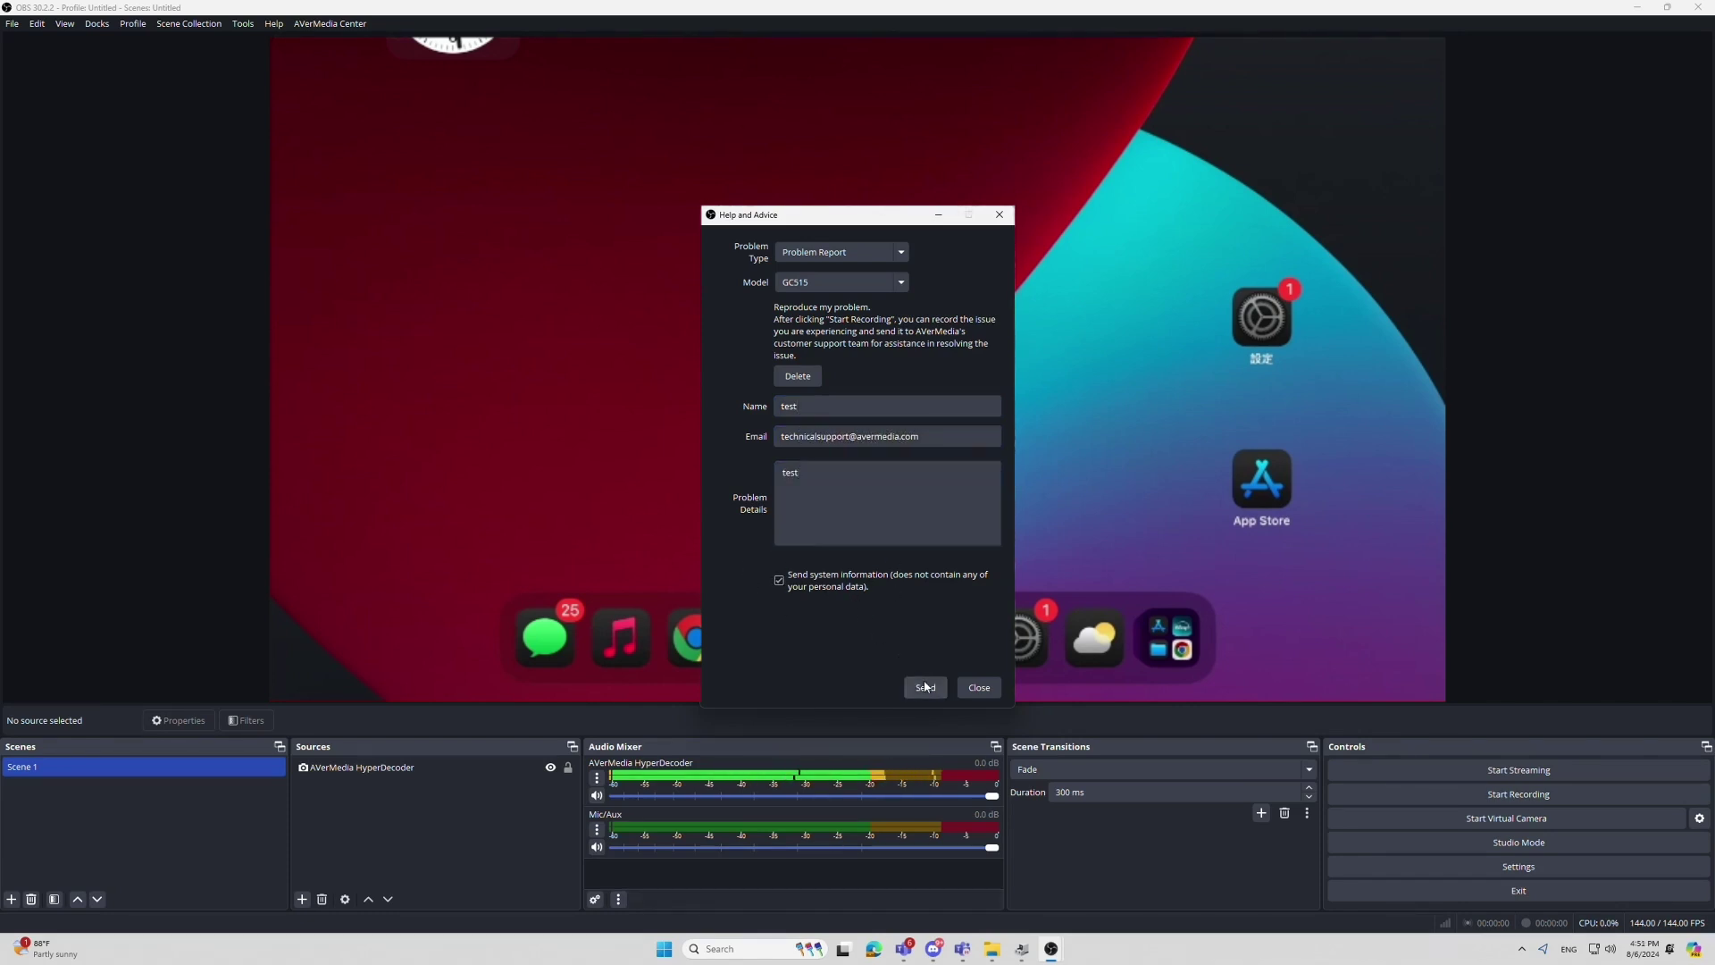